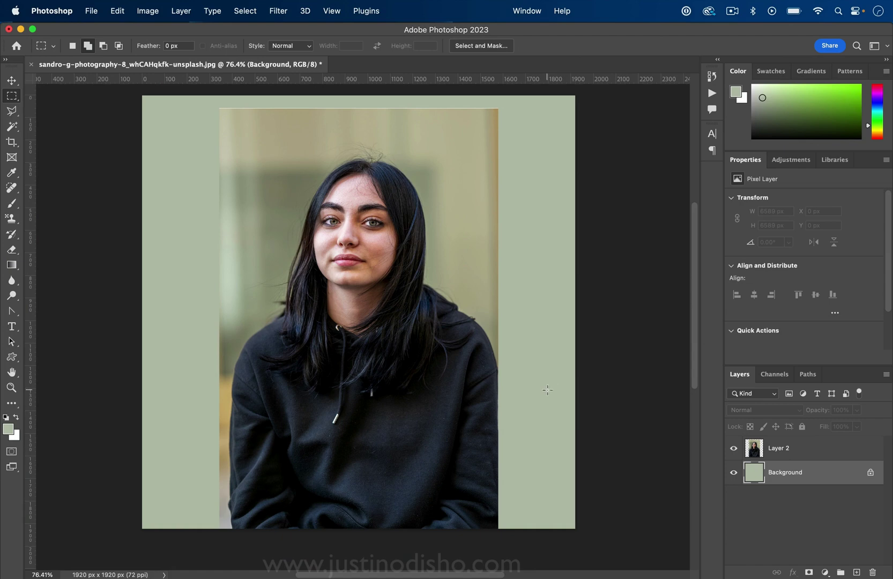
Cut the woman from Layer 2 onto a new Layer 3 using Select Subject and Layer Via Cut
{"action": "left_click", "coordinate": [800, 453]}
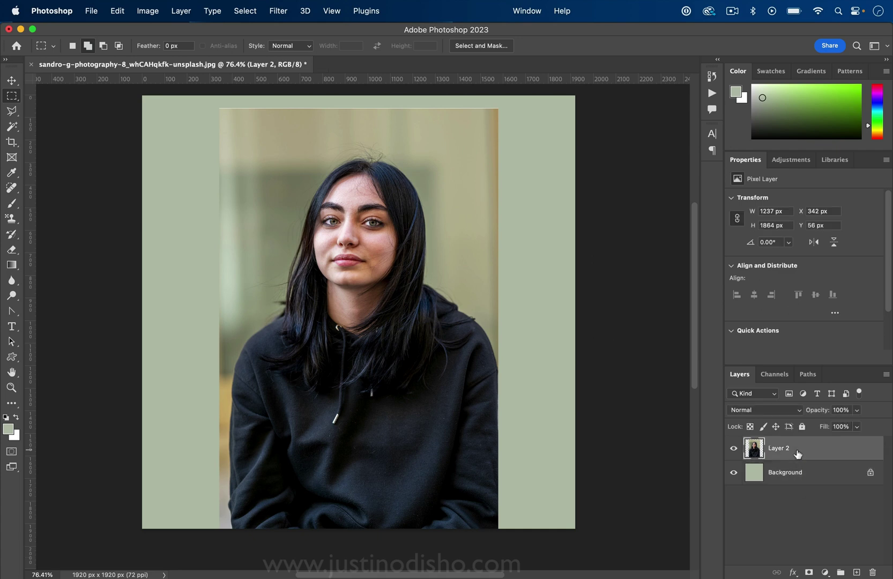
{"action": "left_click", "coordinate": [253, 5]}
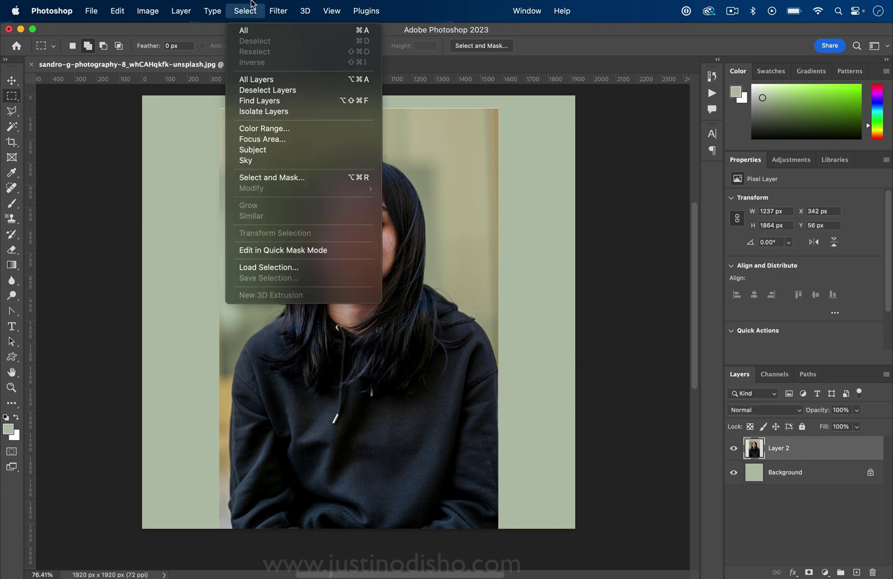
{"action": "left_click", "coordinate": [284, 152]}
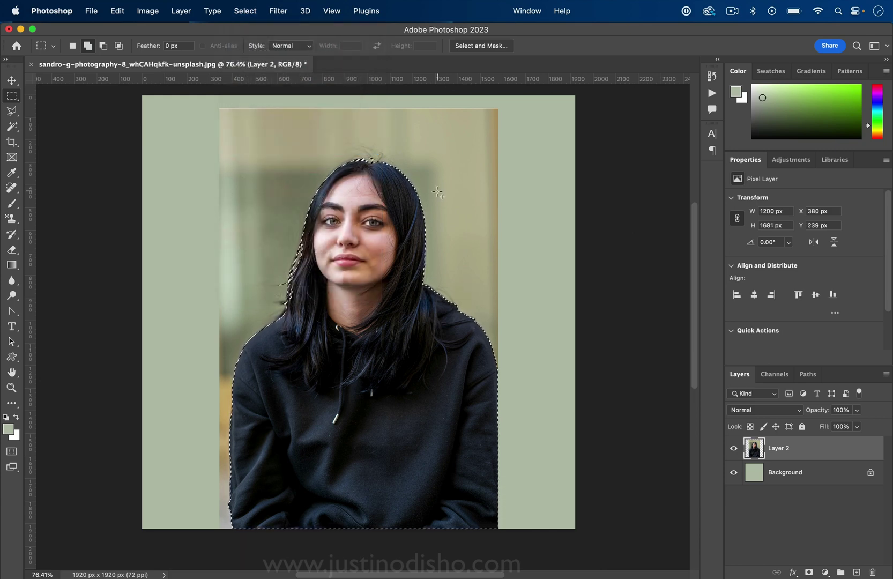
{"action": "right_click", "coordinate": [366, 211]}
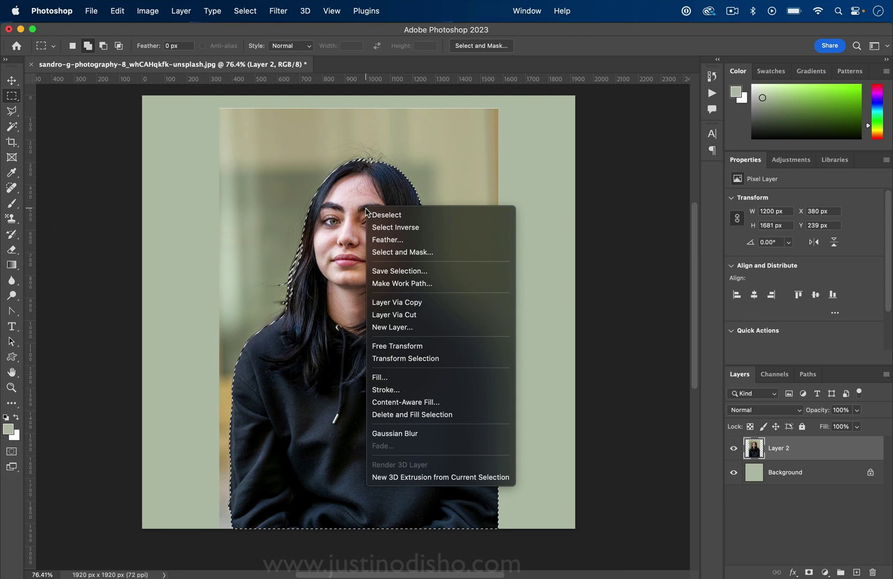
{"action": "left_click", "coordinate": [412, 315]}
Hide the original Layer 2 photo so the cut-out woman shows on sage green
{"action": "left_click", "coordinate": [735, 474]}
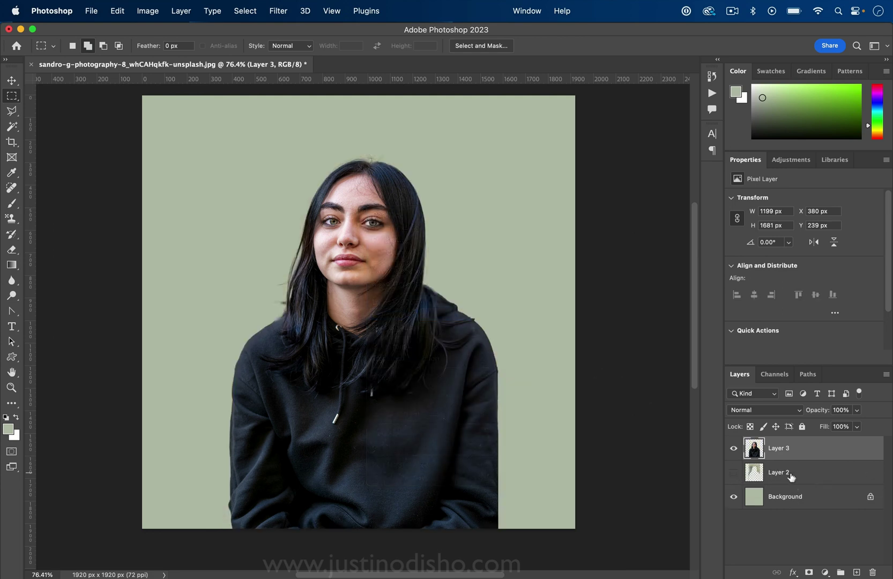
{"action": "left_click", "coordinate": [734, 449]}
{"action": "left_click", "coordinate": [734, 449]}
Load Layer 3's silhouette as a selection and expand it by 10 pixels
{"action": "left_click", "coordinate": [755, 452], "text": "super"}
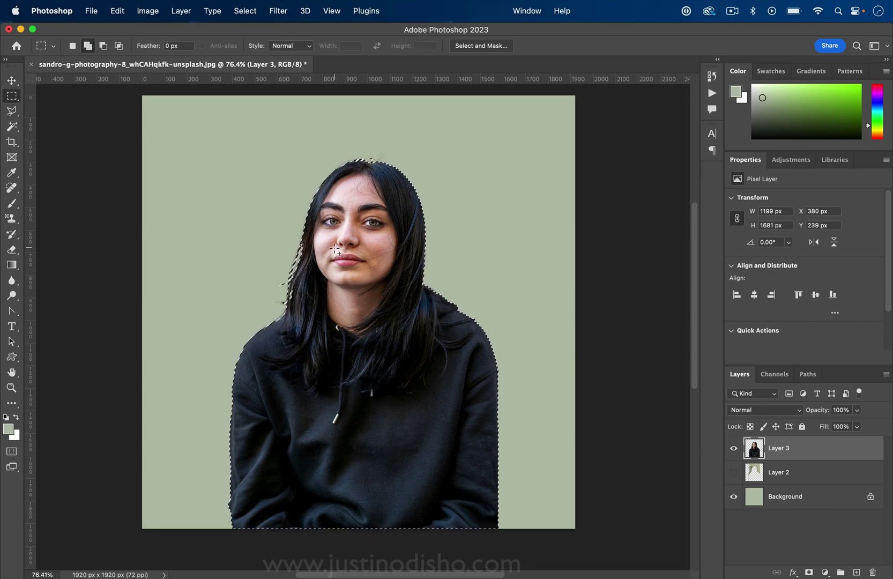
{"action": "left_click", "coordinate": [245, 11]}
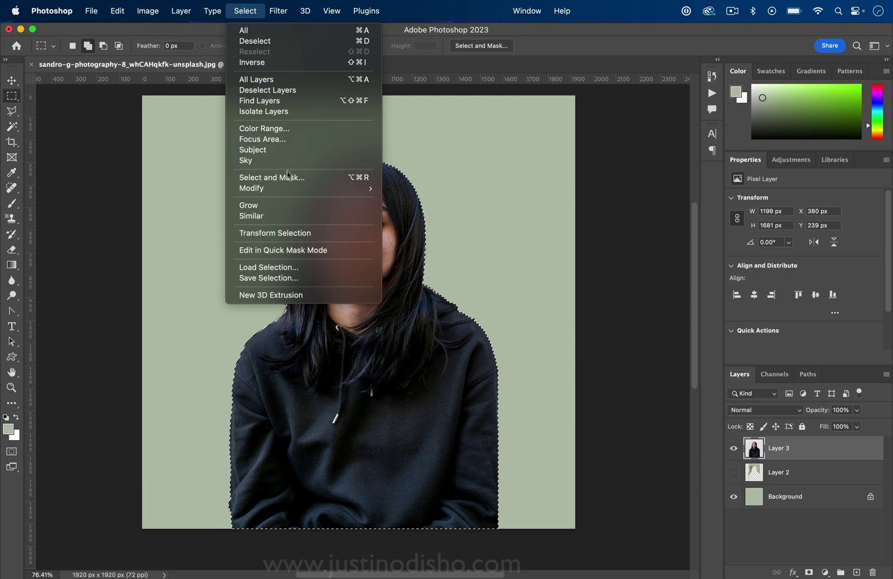
{"action": "mouse_move", "coordinate": [286, 193]}
{"action": "left_click", "coordinate": [418, 210]}
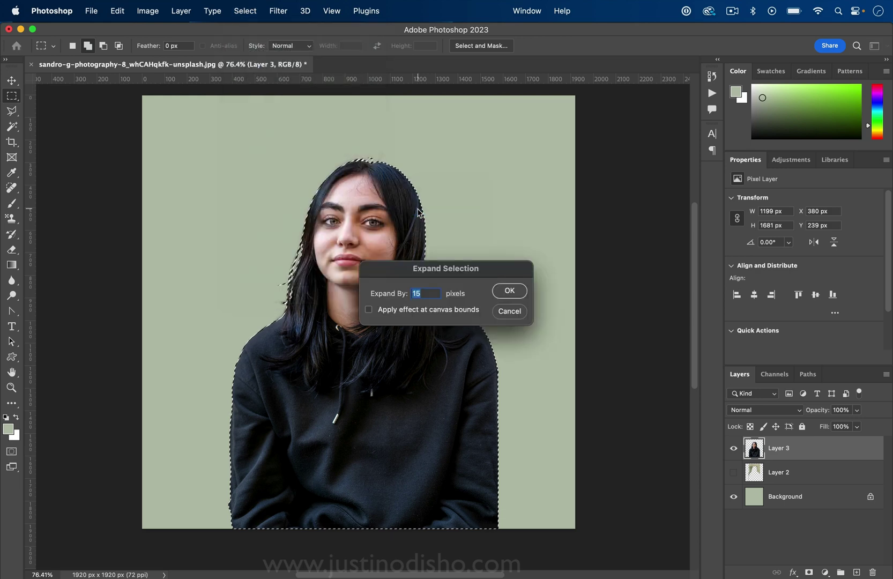
{"action": "type", "text": "10"}
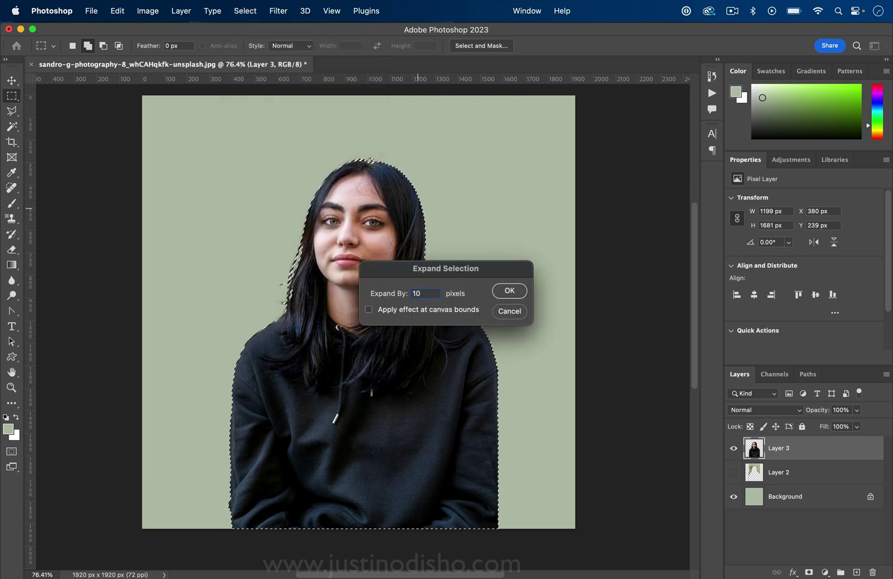
{"action": "key", "text": "Return"}
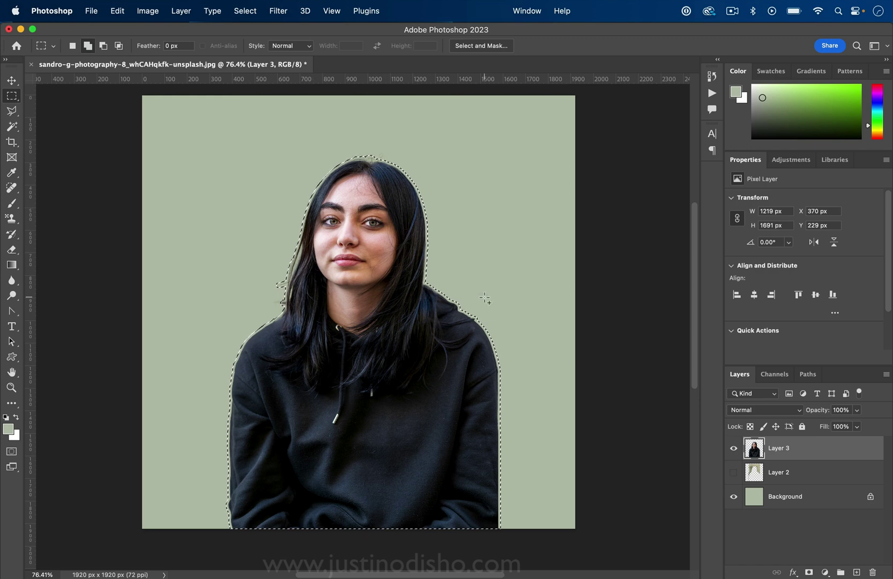
Add a new empty Layer 4 above the portrait
{"action": "right_click", "coordinate": [468, 214]}
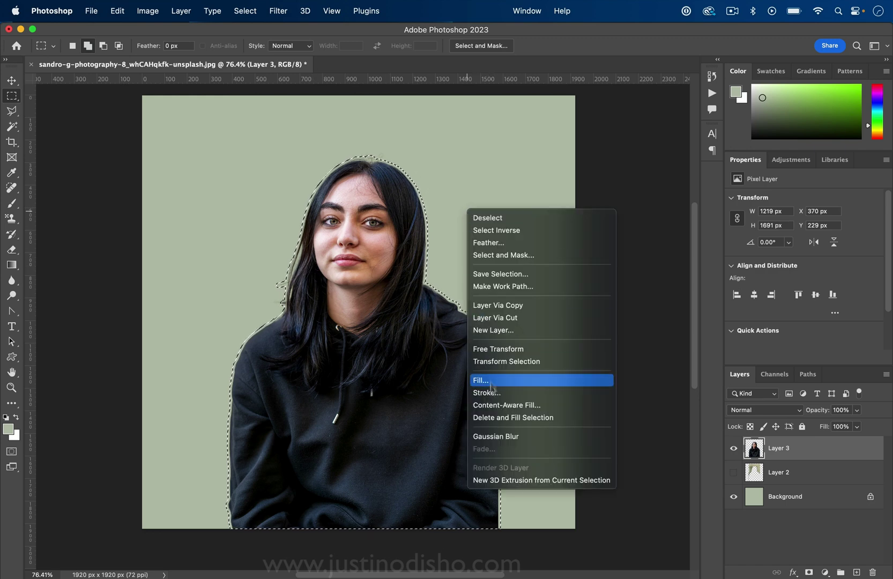
{"action": "left_click", "coordinate": [180, 8]}
{"action": "left_click", "coordinate": [181, 11]}
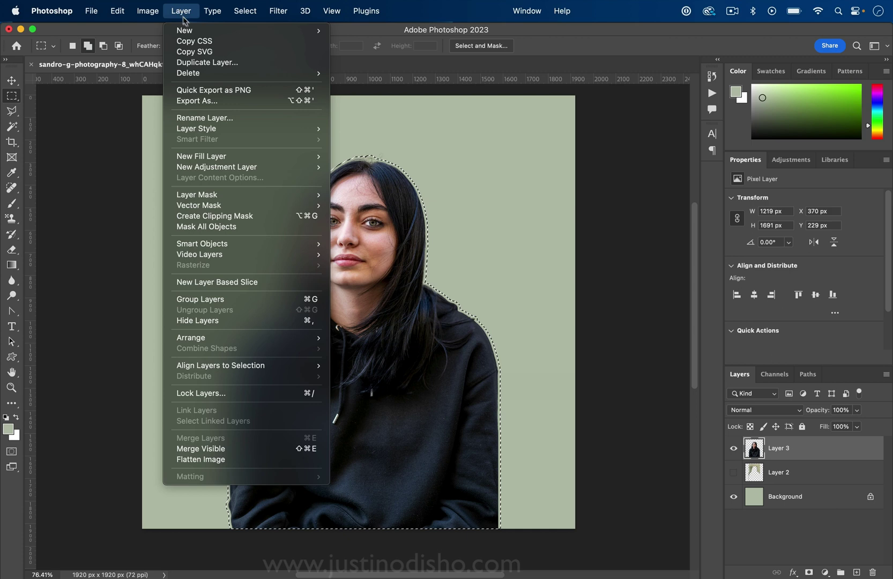
{"action": "mouse_move", "coordinate": [284, 33]}
{"action": "left_click", "coordinate": [349, 32]}
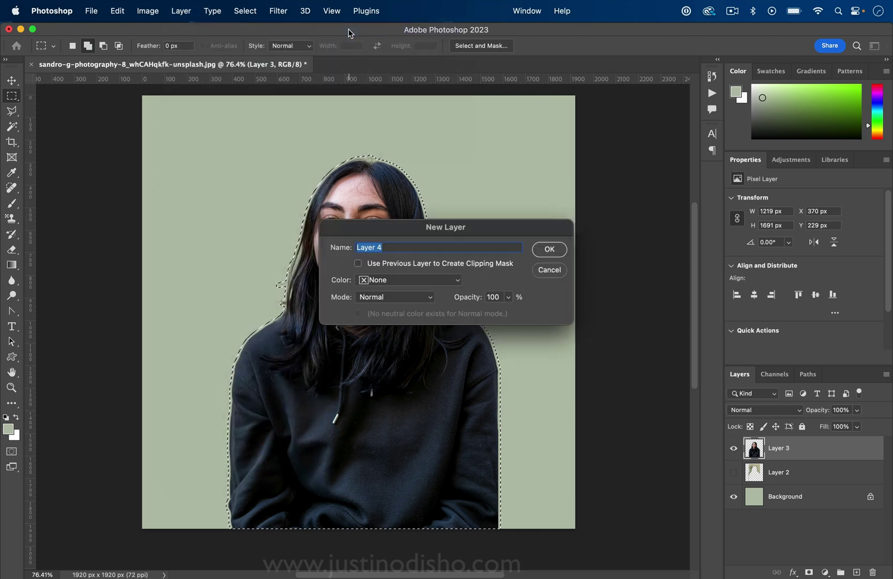
{"action": "key", "text": "Return"}
Stroke the selection on Layer 4 with a 5 px white (ffffff) outside line, then deselect
{"action": "right_click", "coordinate": [430, 215]}
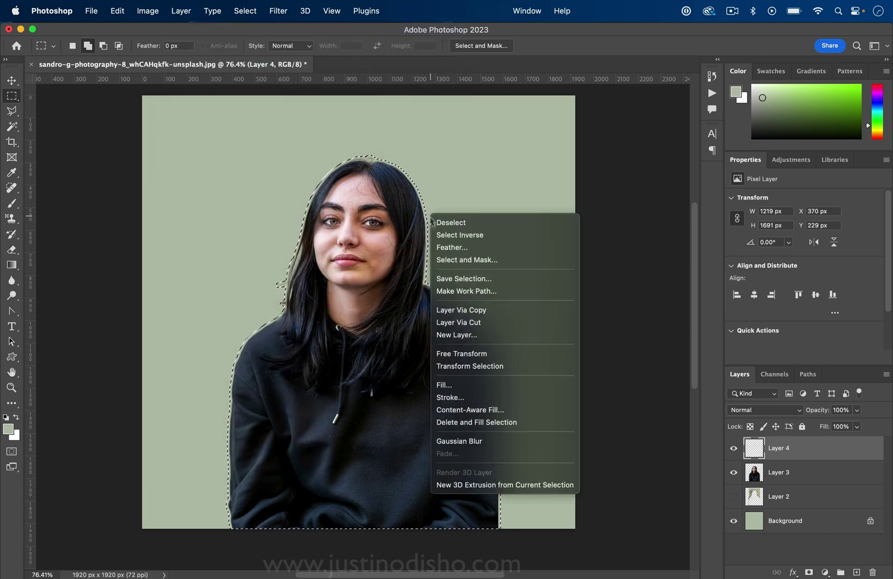
{"action": "left_click", "coordinate": [481, 403]}
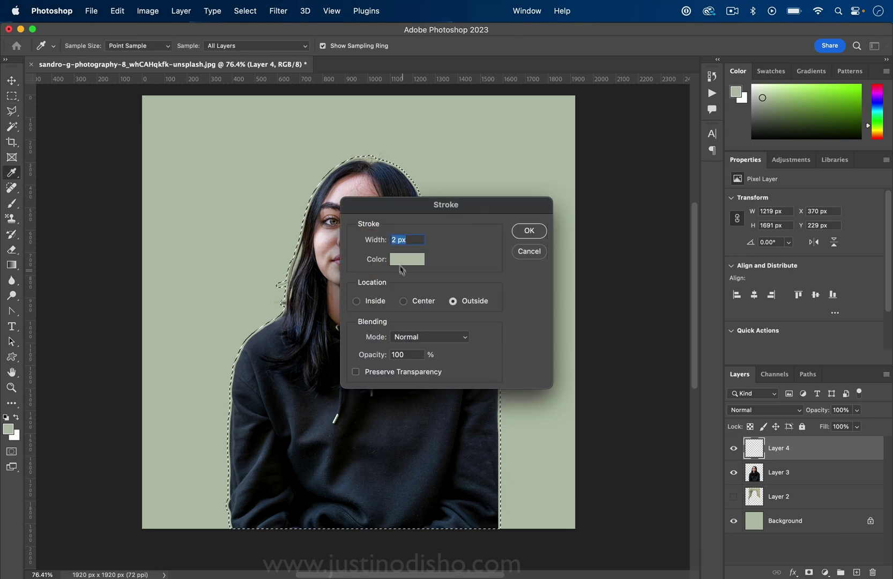
{"action": "left_click", "coordinate": [407, 259]}
{"action": "type", "text": "ffffff"}
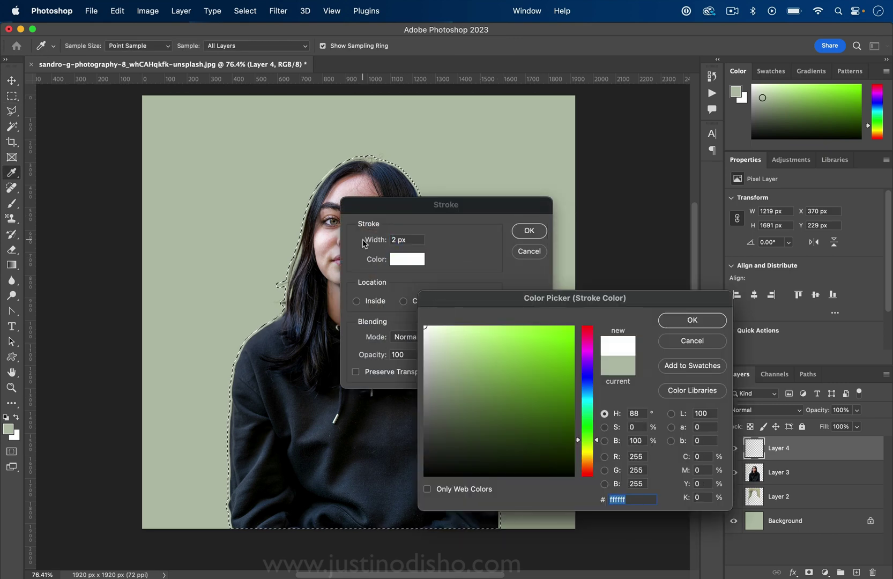
{"action": "left_click", "coordinate": [691, 320]}
{"action": "left_click", "coordinate": [393, 239]}
{"action": "type", "text": "5"}
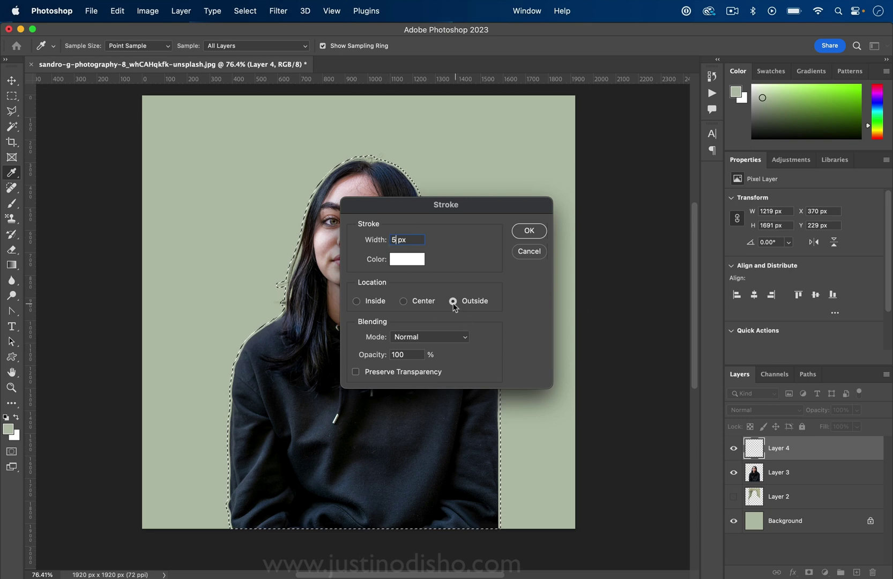
{"action": "left_click", "coordinate": [528, 230]}
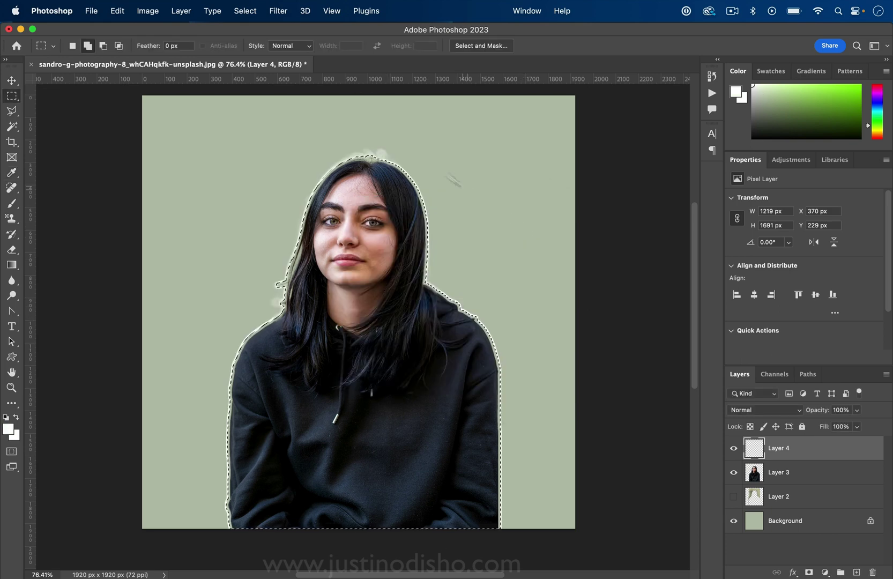
{"action": "right_click", "coordinate": [433, 167]}
{"action": "left_click", "coordinate": [452, 173]}
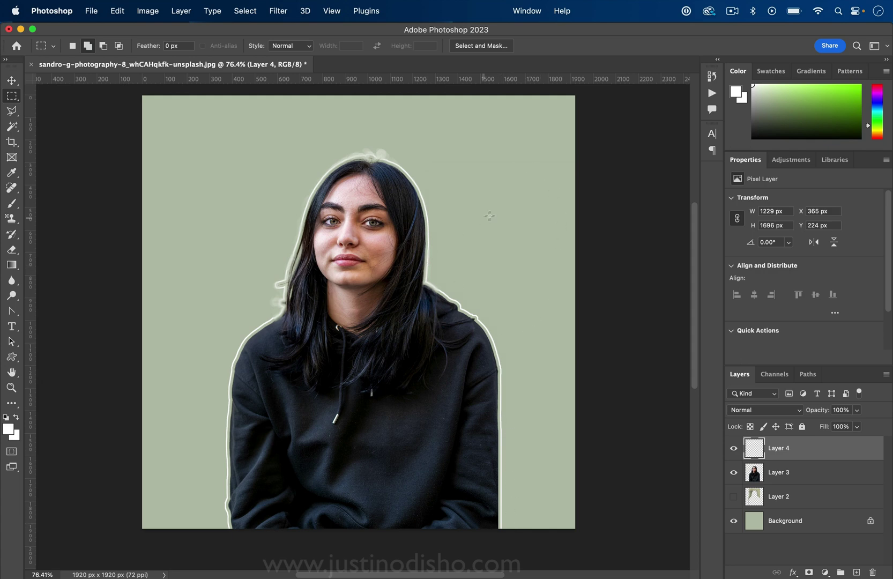
Restore the selection around the woman and expand it again
{"action": "key", "text": "super+z"}
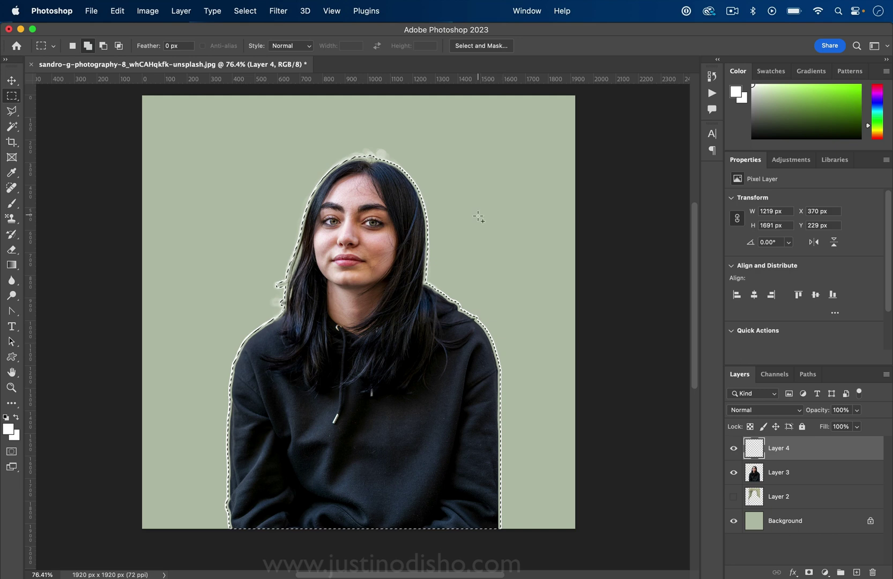
{"action": "left_click", "coordinate": [248, 11]}
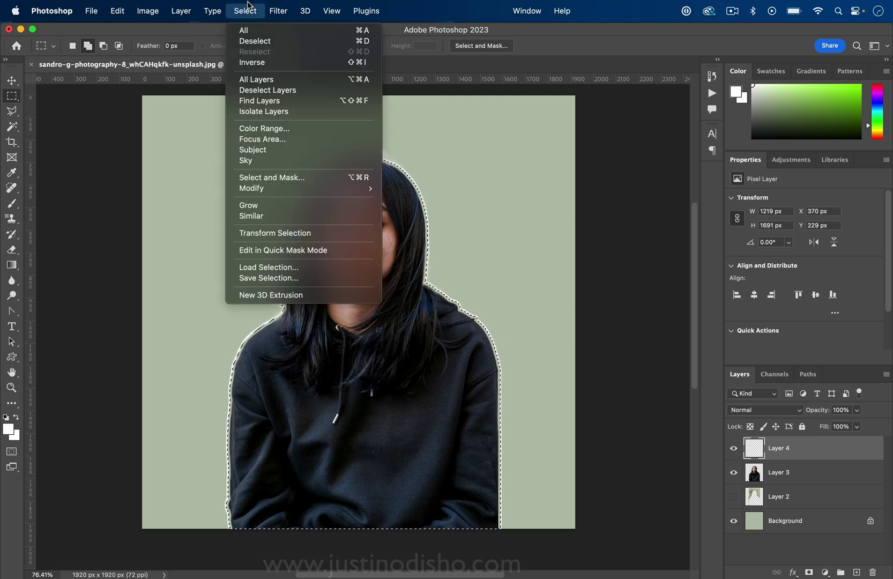
{"action": "mouse_move", "coordinate": [295, 188]}
{"action": "left_click", "coordinate": [437, 209]}
{"action": "key", "text": "Return"}
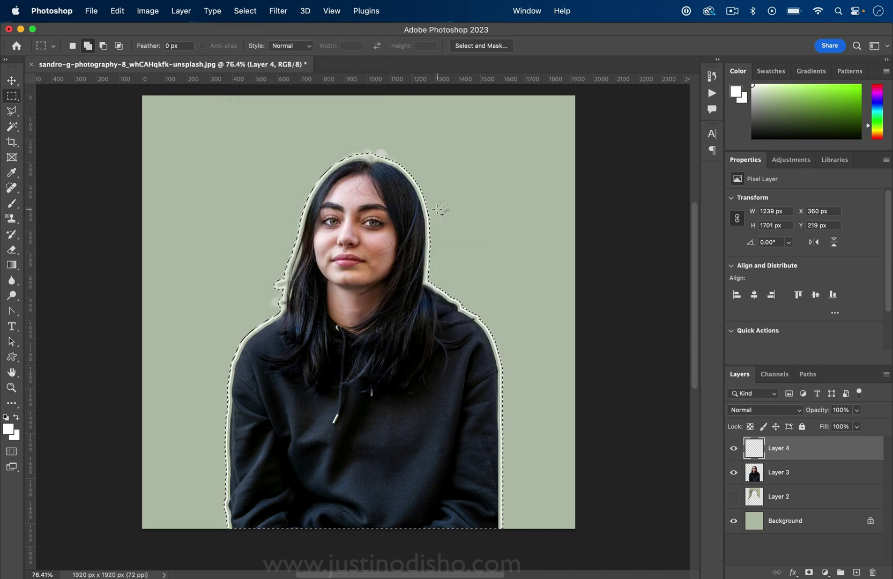
Stroke the expanded selection with a 5 px white outside line and deselect
{"action": "right_click", "coordinate": [481, 179]}
{"action": "left_click", "coordinate": [509, 358]}
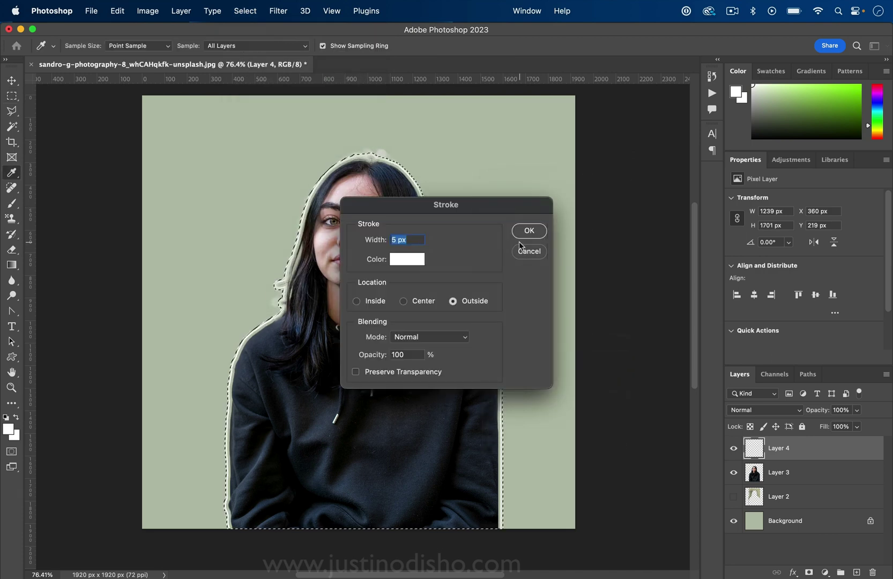
{"action": "left_click", "coordinate": [535, 230]}
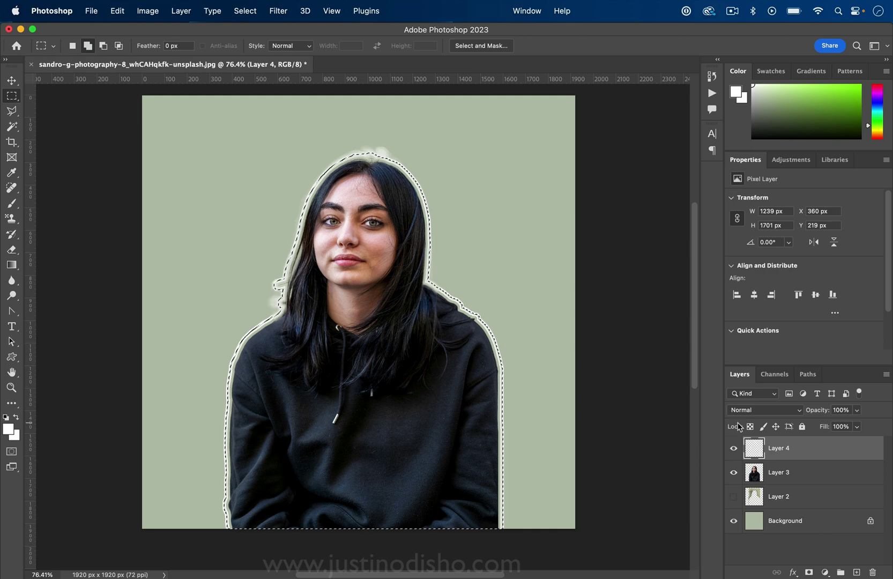
{"action": "key", "text": "super+d"}
Reselect the woman's outline and open the Actions panel with Default Actions targeted
{"action": "key", "text": "shift+super+d"}
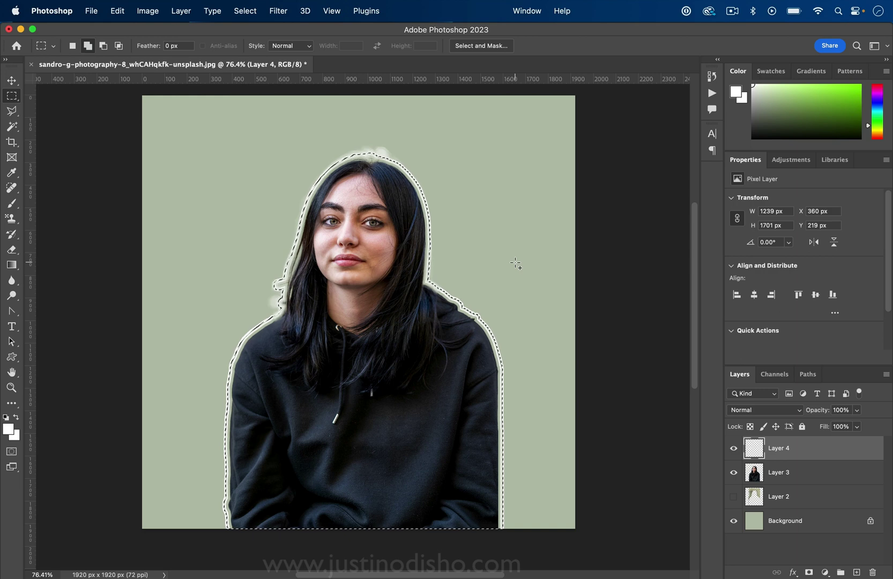
{"action": "left_click", "coordinate": [527, 11]}
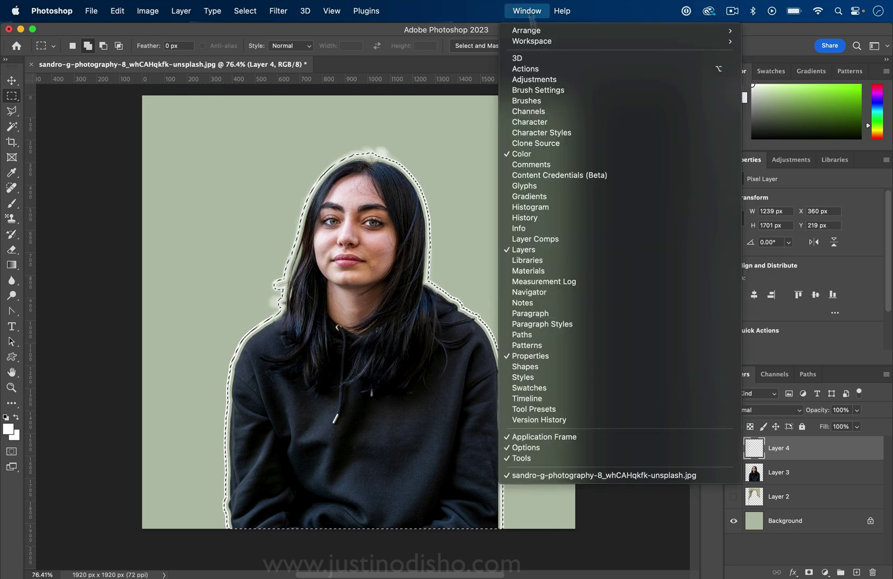
{"action": "left_click", "coordinate": [541, 75]}
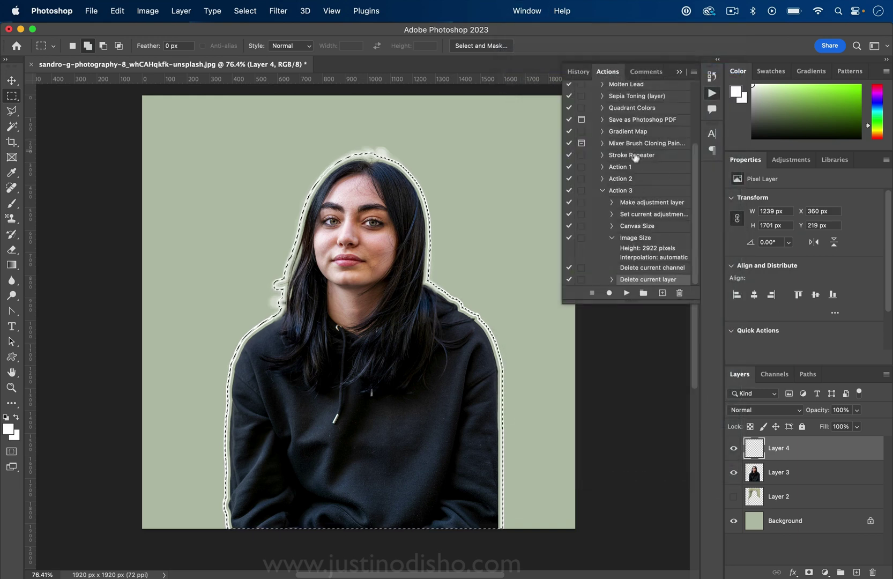
{"action": "left_click", "coordinate": [603, 191]}
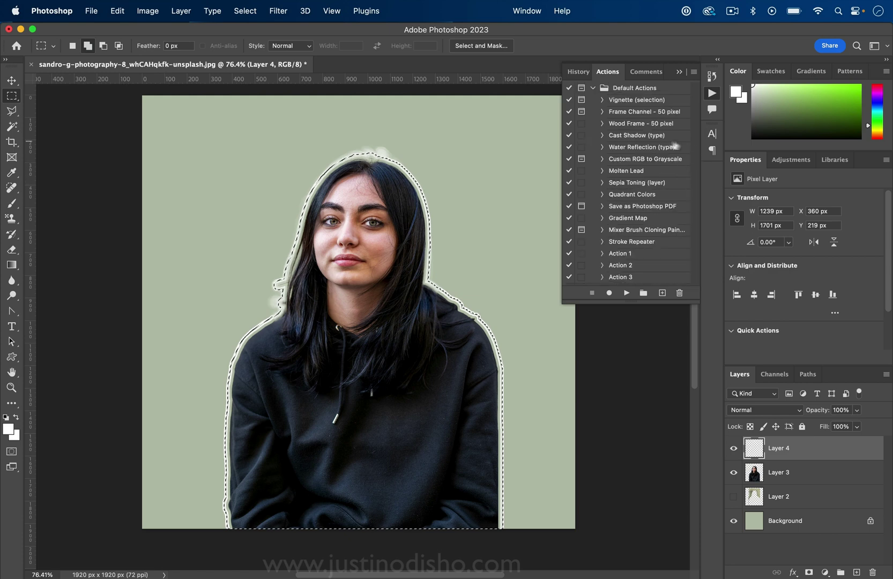
{"action": "left_click", "coordinate": [647, 103]}
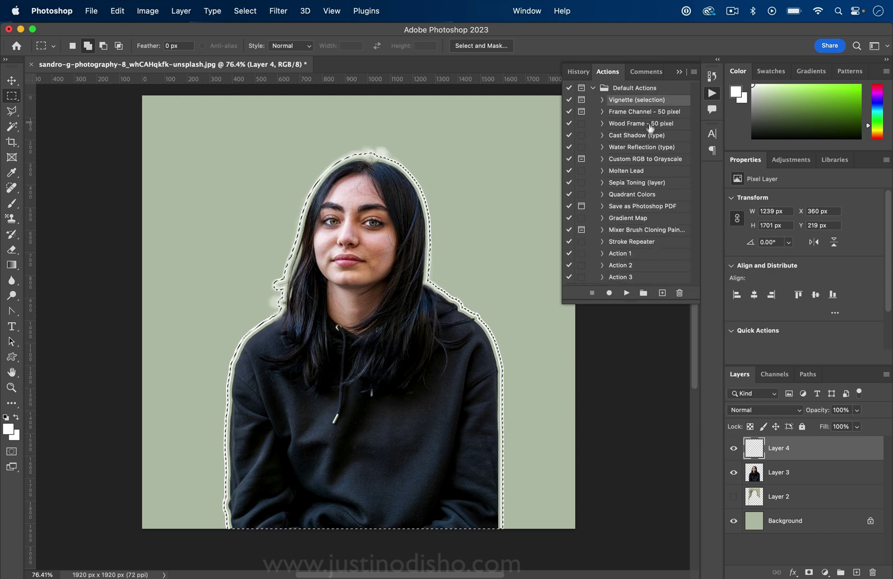
Create a new action named 'Repeated Outline' in Default Actions and start recording
{"action": "left_click", "coordinate": [663, 294]}
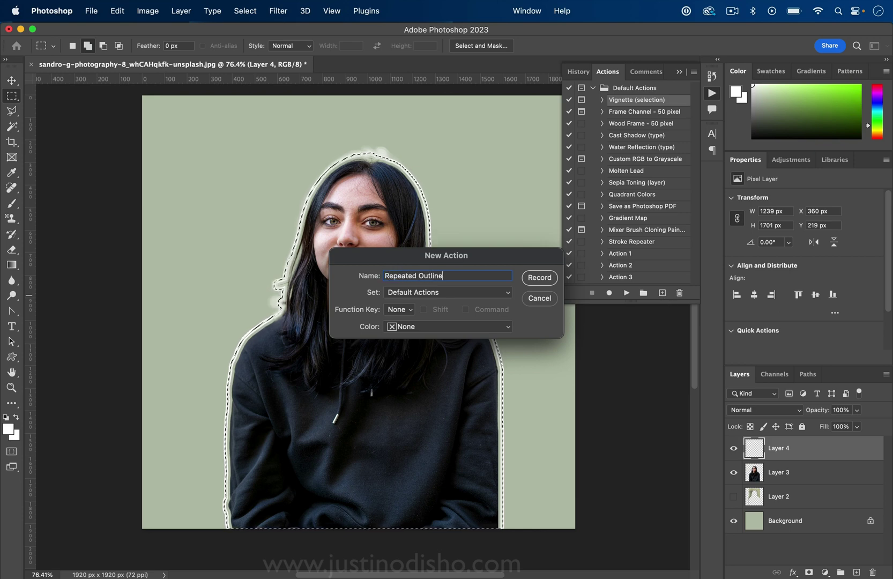
{"action": "left_click", "coordinate": [540, 278]}
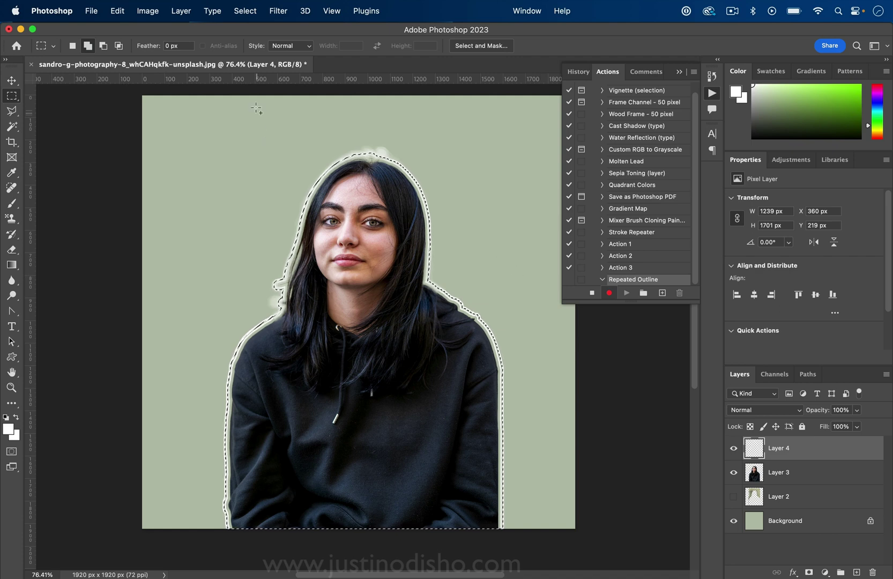
Record an Expand step that widens the selection by 10 pixels
{"action": "left_click", "coordinate": [245, 10]}
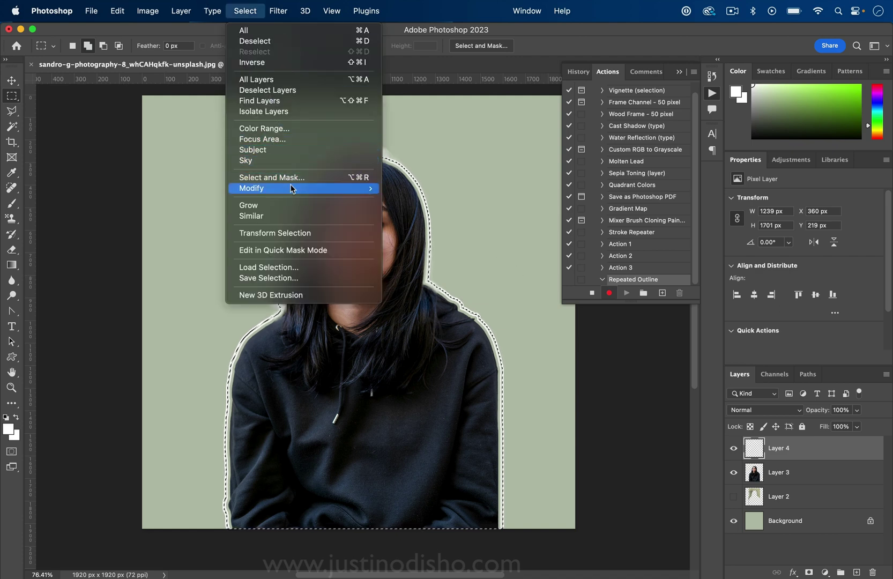
{"action": "mouse_move", "coordinate": [291, 189]}
{"action": "left_click", "coordinate": [399, 209]}
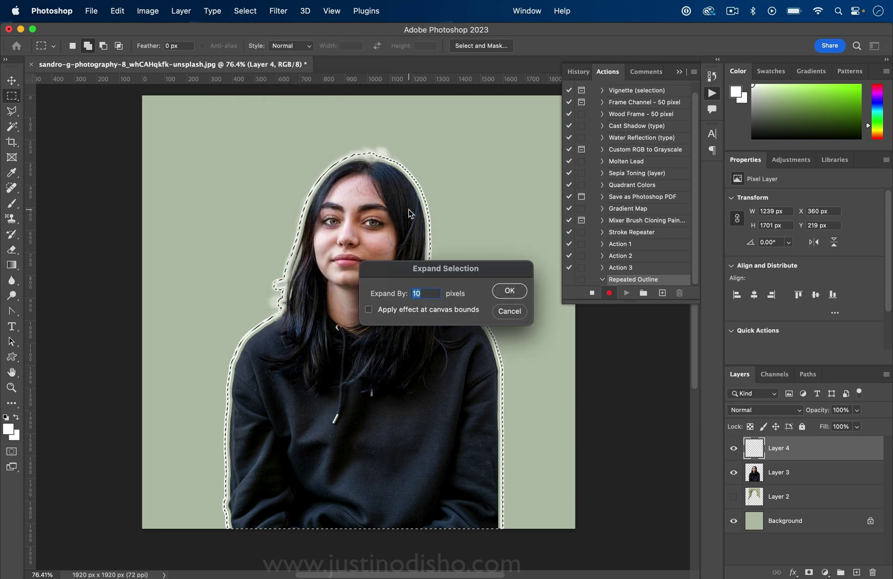
{"action": "left_click", "coordinate": [510, 292]}
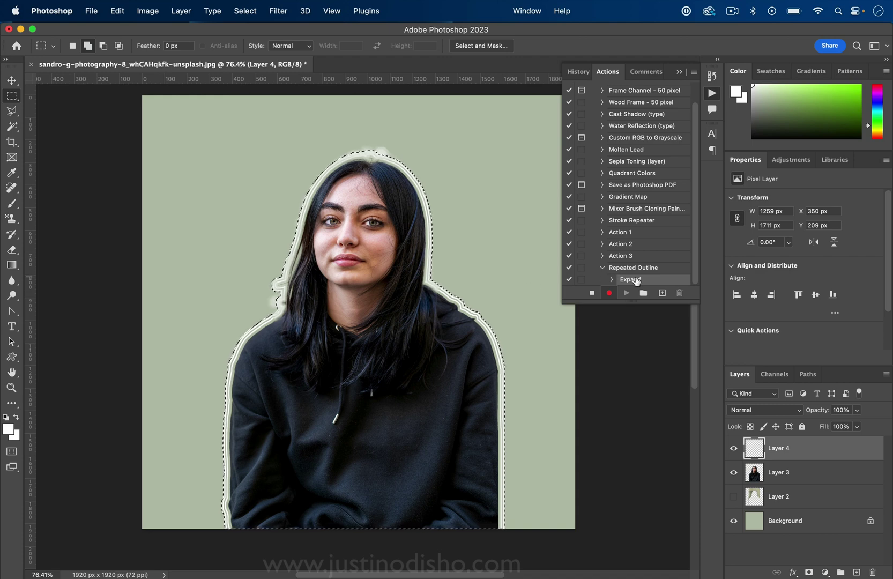
Record a 5 px white outside Stroke on the expanded selection
{"action": "right_click", "coordinate": [416, 136]}
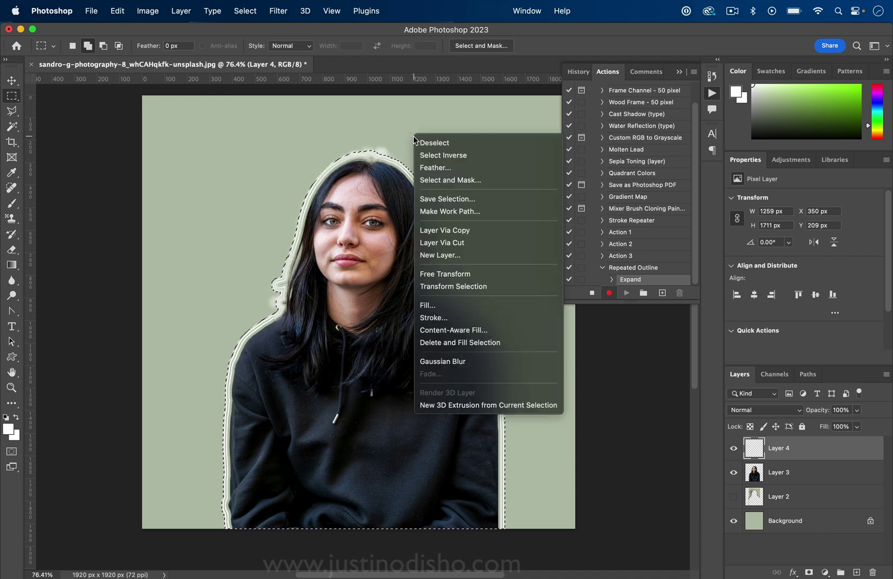
{"action": "left_click", "coordinate": [451, 318]}
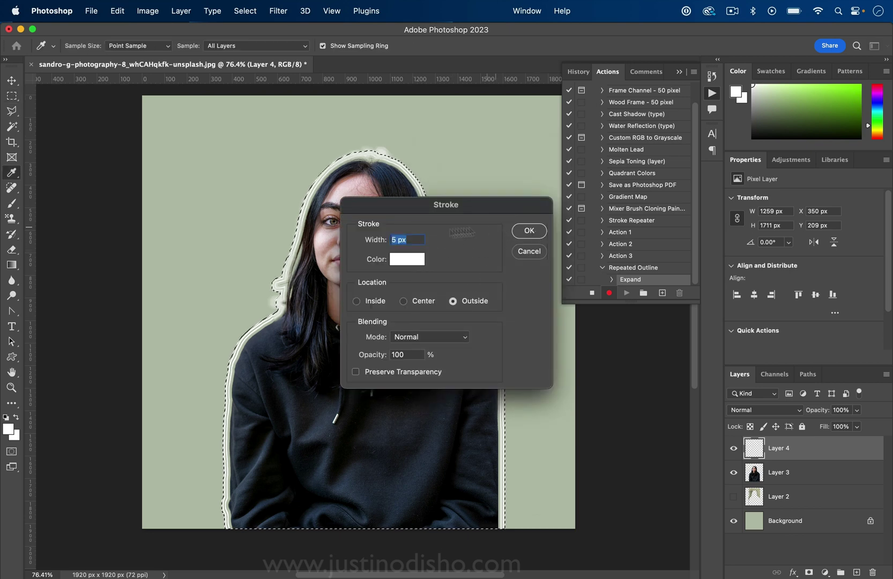
{"action": "left_click", "coordinate": [529, 231]}
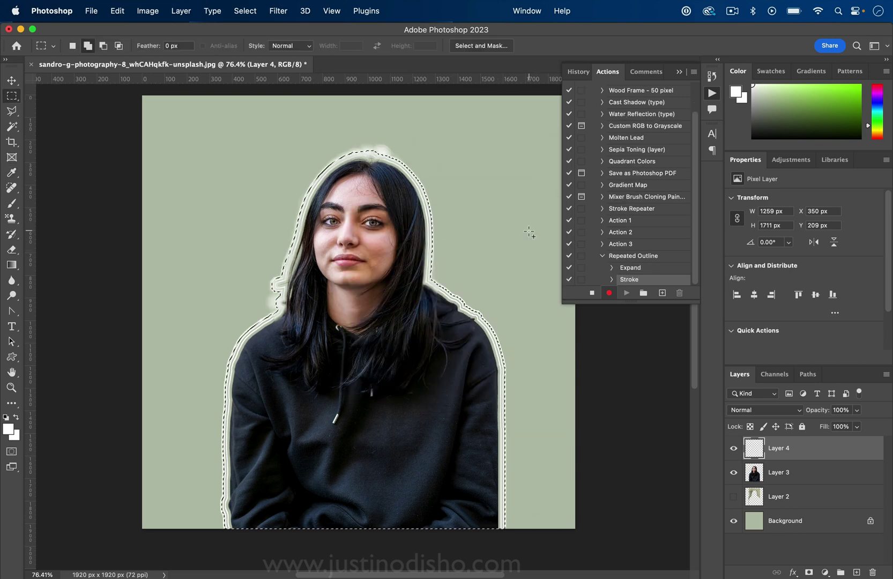
Stop recording and review the Repeated Outline action's Expand and Stroke steps
{"action": "left_click", "coordinate": [592, 293]}
{"action": "left_click", "coordinate": [632, 257]}
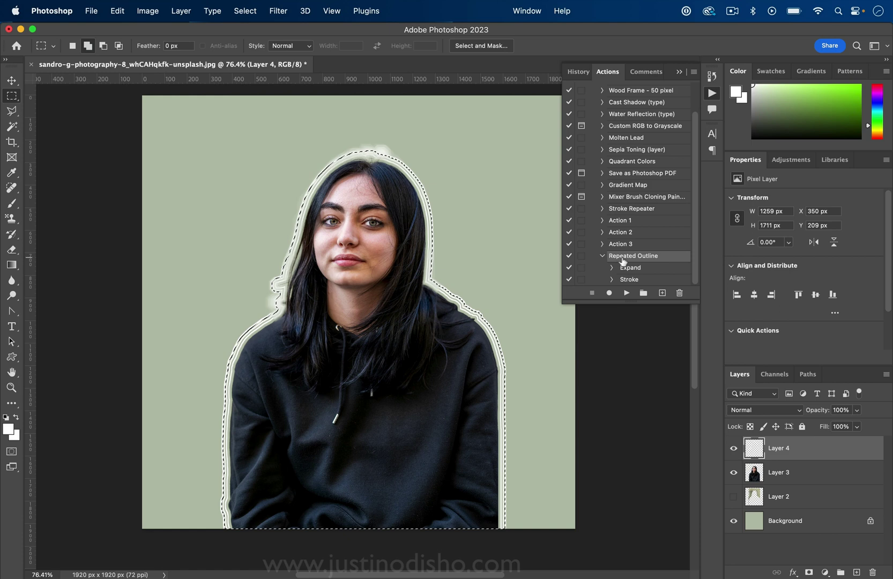
{"action": "left_click", "coordinate": [603, 259]}
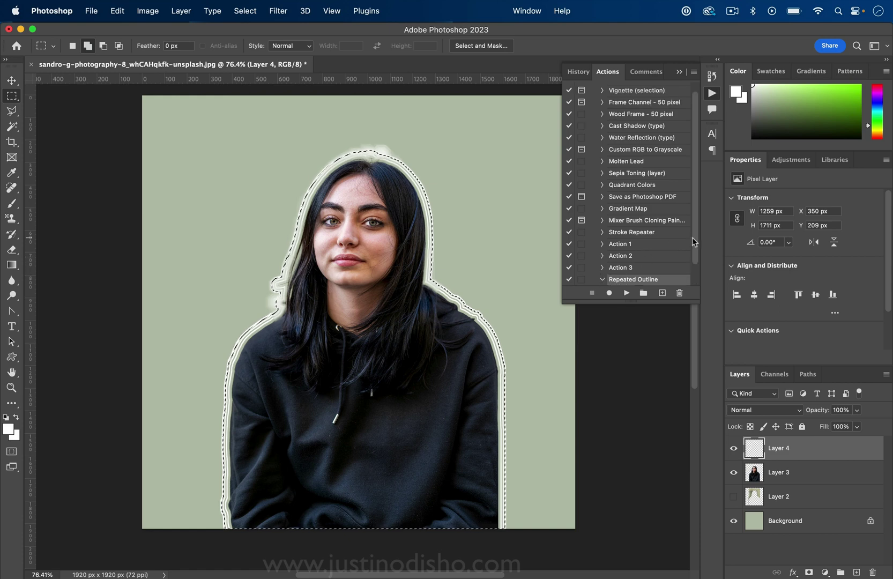
{"action": "left_click", "coordinate": [603, 279]}
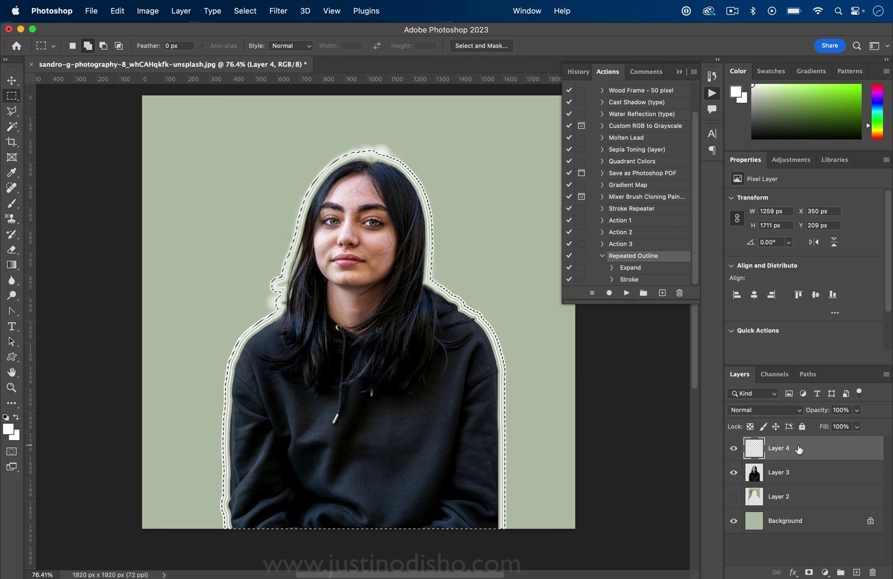
Play Repeated Outline 28 times until white rings reach every canvas corner
{"action": "left_click", "coordinate": [626, 293]}
{"action": "left_click", "coordinate": [626, 293]}
{"action": "left_click", "coordinate": [626, 293]}
{"action": "left_click", "coordinate": [626, 294]}
{"action": "left_click", "coordinate": [626, 294]}
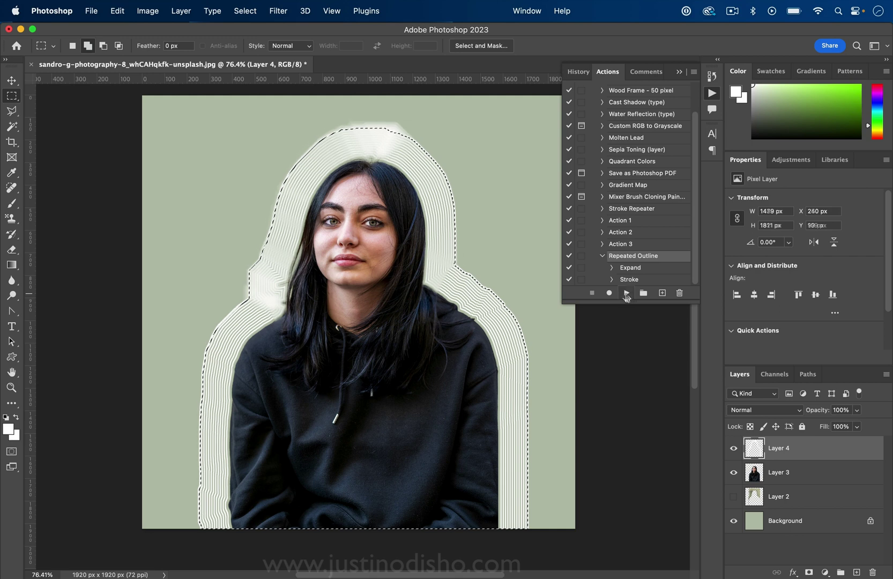
{"action": "left_click", "coordinate": [626, 293]}
{"action": "left_click", "coordinate": [626, 293]}
{"action": "left_click", "coordinate": [626, 293]}
{"action": "left_click", "coordinate": [626, 293]}
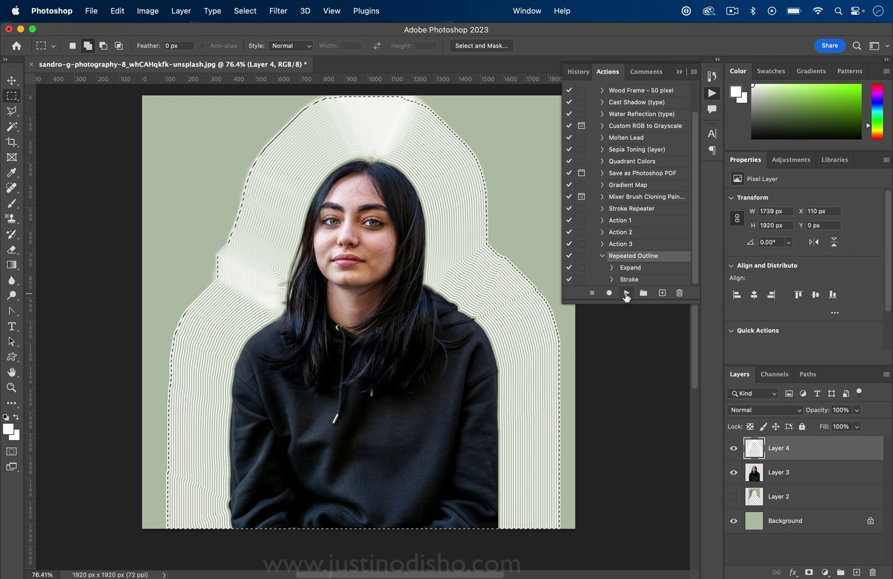
{"action": "left_click", "coordinate": [627, 294]}
{"action": "left_click", "coordinate": [626, 294]}
{"action": "left_click", "coordinate": [626, 293]}
{"action": "left_click", "coordinate": [626, 293]}
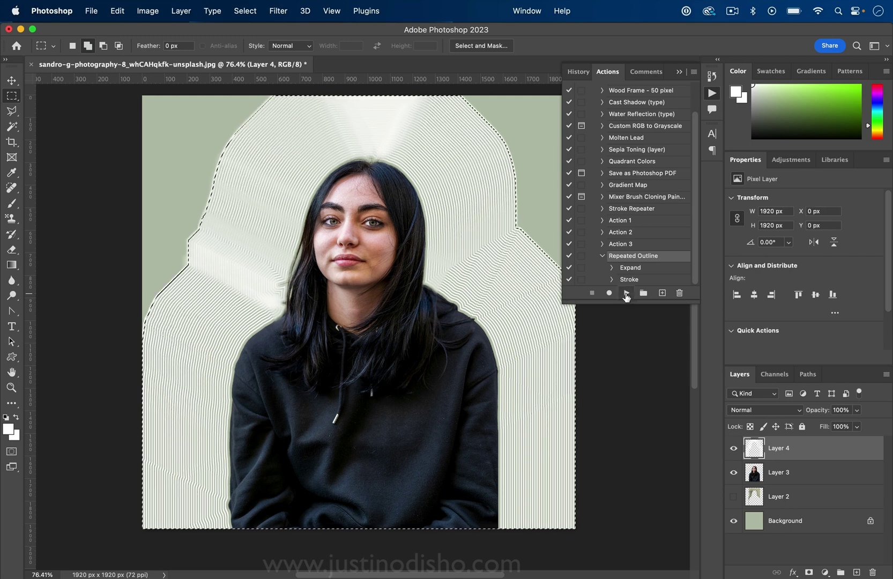
{"action": "left_click", "coordinate": [627, 293]}
{"action": "left_click", "coordinate": [626, 294]}
{"action": "left_click", "coordinate": [627, 293]}
{"action": "left_click", "coordinate": [627, 293]}
{"action": "left_click", "coordinate": [627, 293]}
{"action": "left_click", "coordinate": [626, 293]}
{"action": "left_click", "coordinate": [626, 293]}
{"action": "left_click", "coordinate": [626, 293]}
{"action": "left_click", "coordinate": [626, 293]}
{"action": "left_click", "coordinate": [625, 293]}
{"action": "left_click", "coordinate": [626, 293]}
{"action": "left_click", "coordinate": [626, 293]}
{"action": "left_click", "coordinate": [626, 294]}
{"action": "left_click", "coordinate": [625, 293]}
{"action": "left_click", "coordinate": [626, 293]}
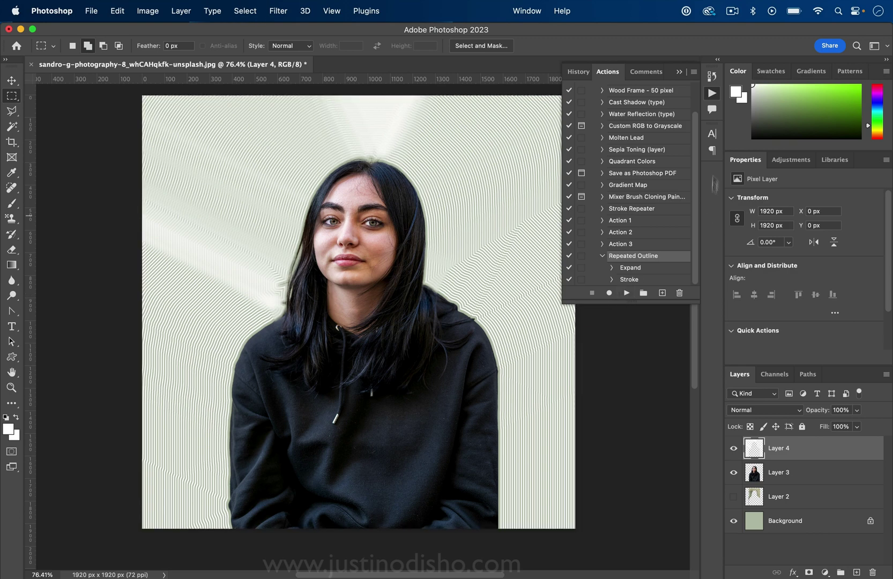
Inspect the outline rings at 100% zoom, then hide Layer 4
{"action": "left_click", "coordinate": [710, 81]}
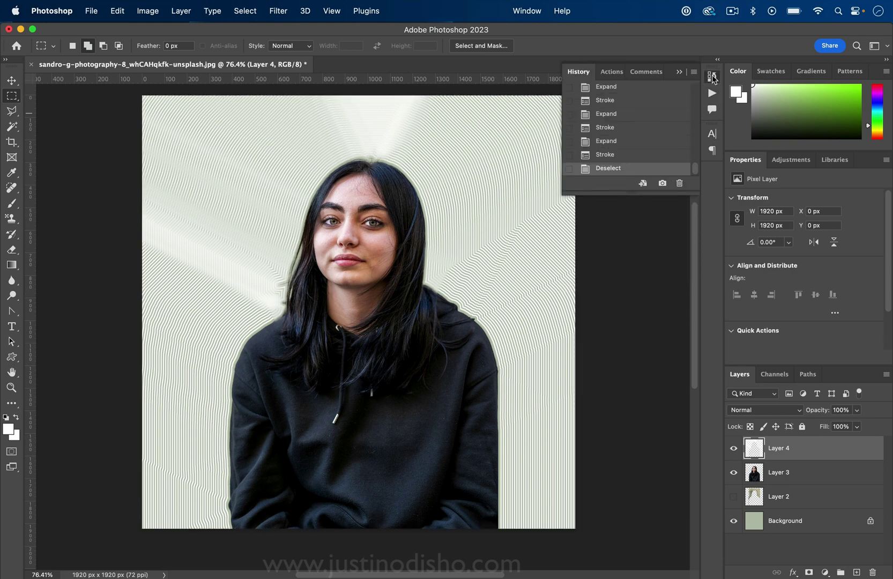
{"action": "left_click", "coordinate": [713, 79]}
{"action": "key", "text": "super+1"}
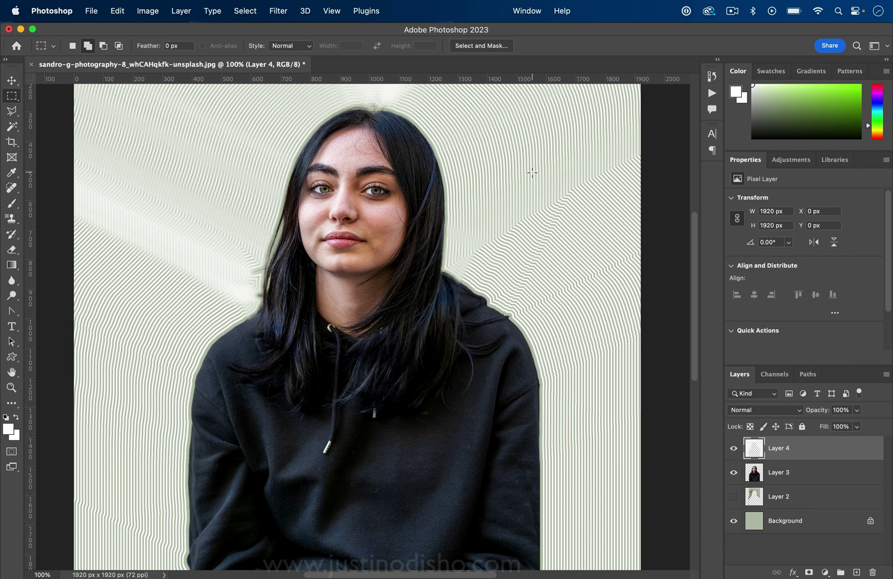
{"action": "scroll", "coordinate": [532, 172], "scroll_direction": "up", "scroll_amount": 10}
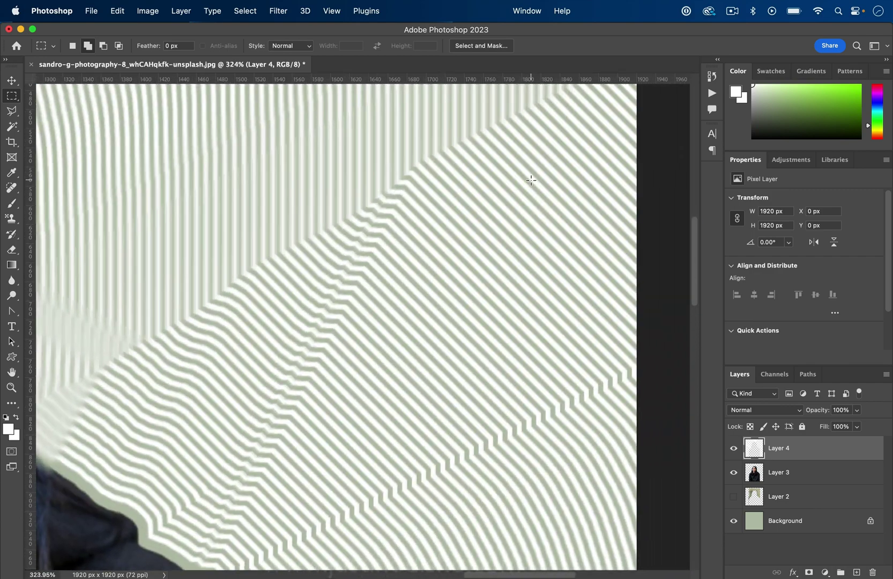
{"action": "scroll", "coordinate": [531, 180], "scroll_direction": "down", "scroll_amount": 5}
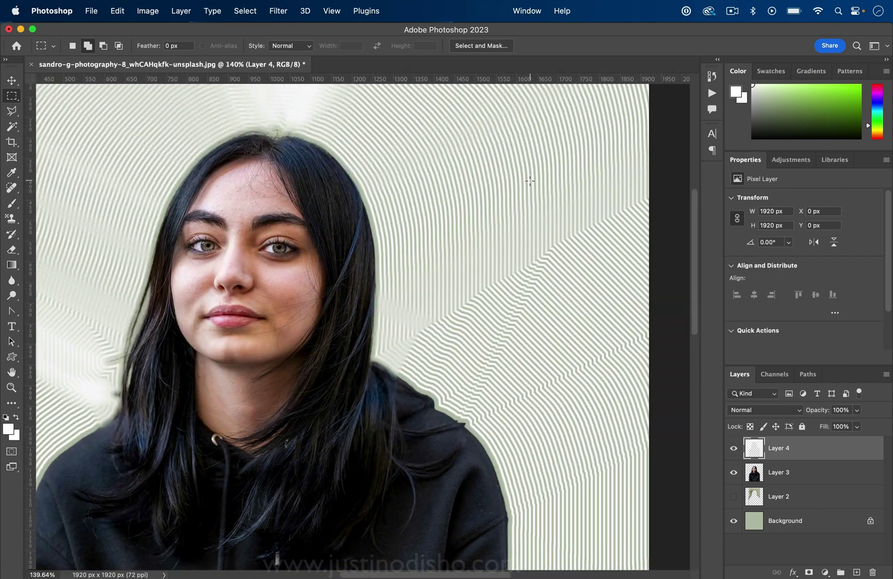
{"action": "scroll", "coordinate": [529, 180], "scroll_direction": "down", "scroll_amount": 3}
{"action": "scroll", "coordinate": [524, 204], "scroll_direction": "down", "scroll_amount": 2}
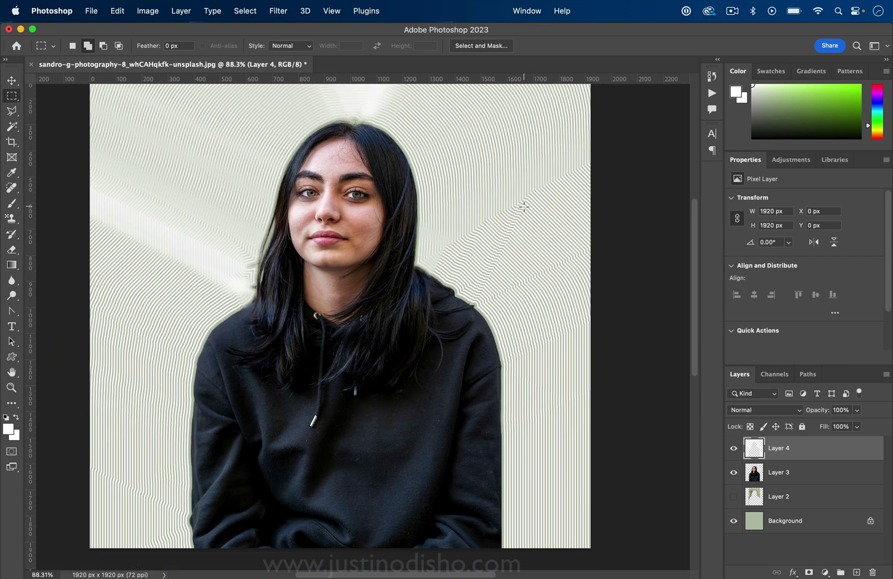
{"action": "left_click", "coordinate": [733, 449]}
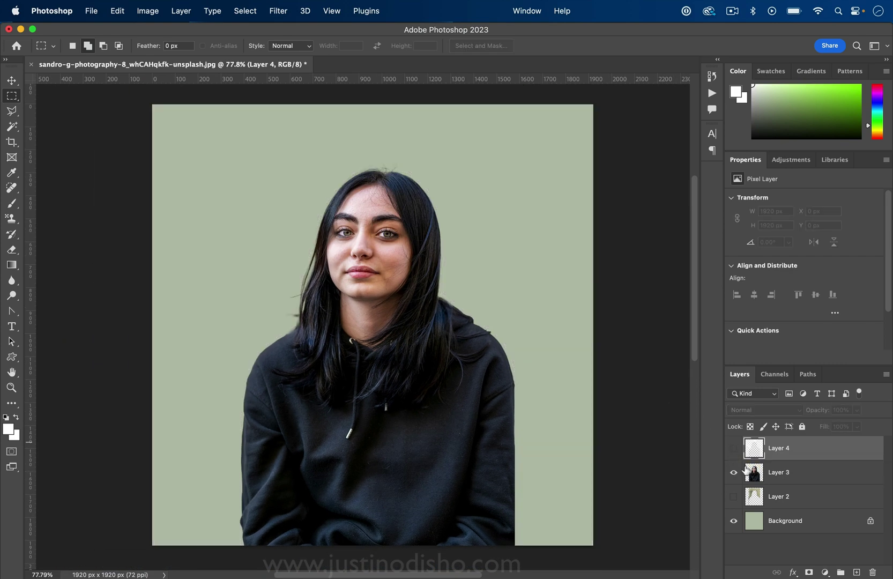
Play the Wood Frame - 50 pixel action, accepting the size warning, for a 2020 × 2020 px wooden border
{"action": "left_click", "coordinate": [515, 11]}
{"action": "left_click", "coordinate": [541, 12]}
{"action": "left_click", "coordinate": [533, 10]}
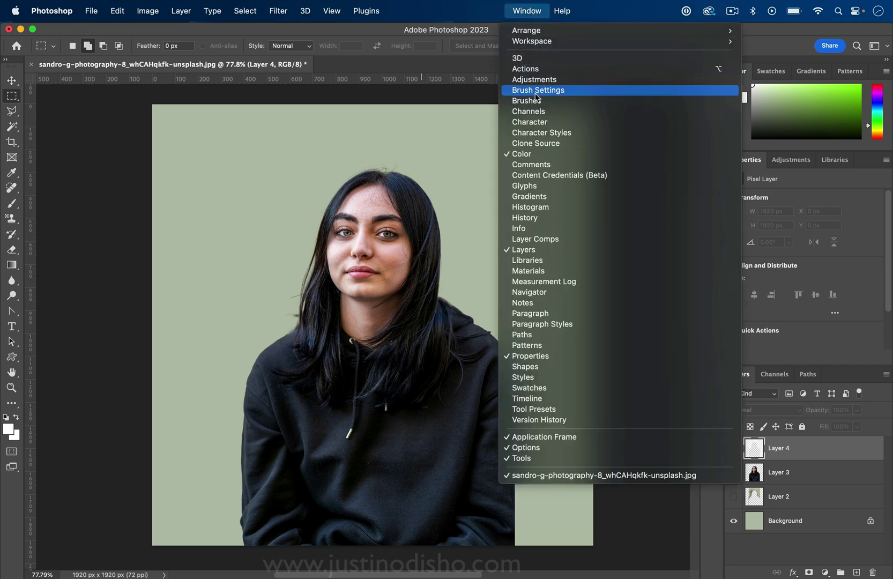
{"action": "left_click", "coordinate": [541, 69]}
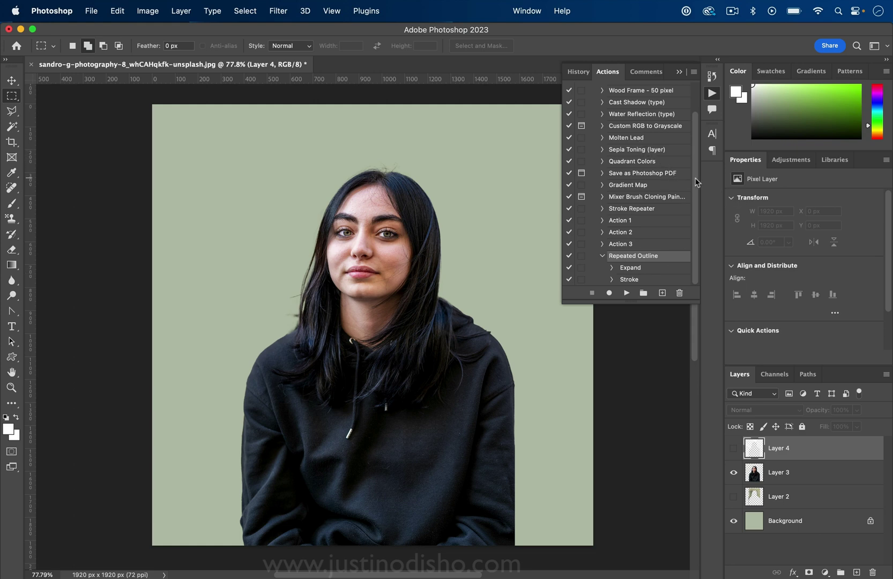
{"action": "left_click_drag", "start_coordinate": [699, 182], "coordinate": [699, 127]}
{"action": "left_click", "coordinate": [640, 123]}
{"action": "left_click", "coordinate": [626, 293]}
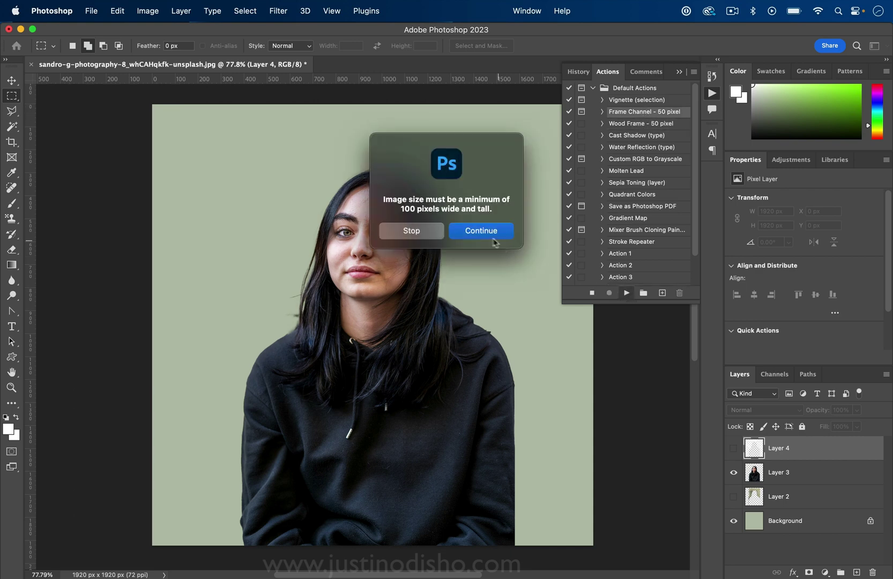
{"action": "left_click", "coordinate": [481, 231]}
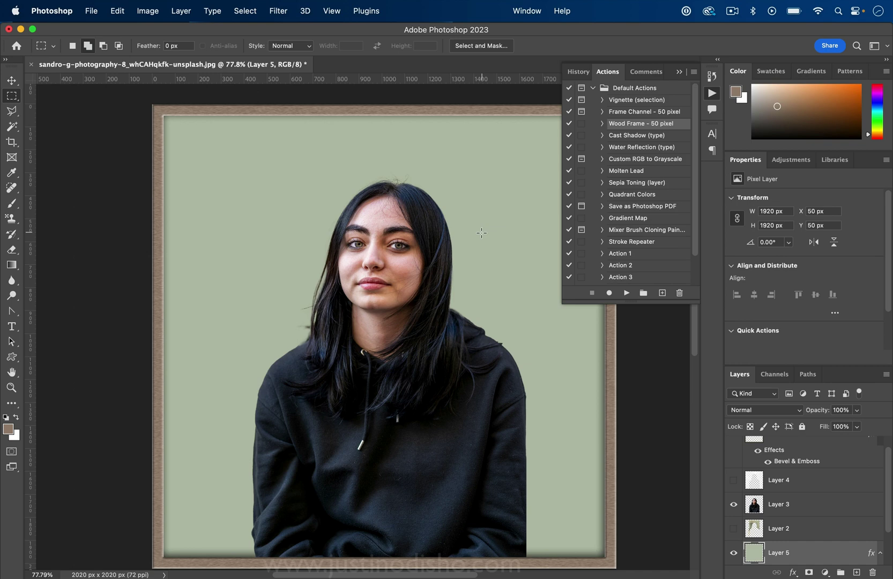
{"action": "left_click", "coordinate": [713, 95]}
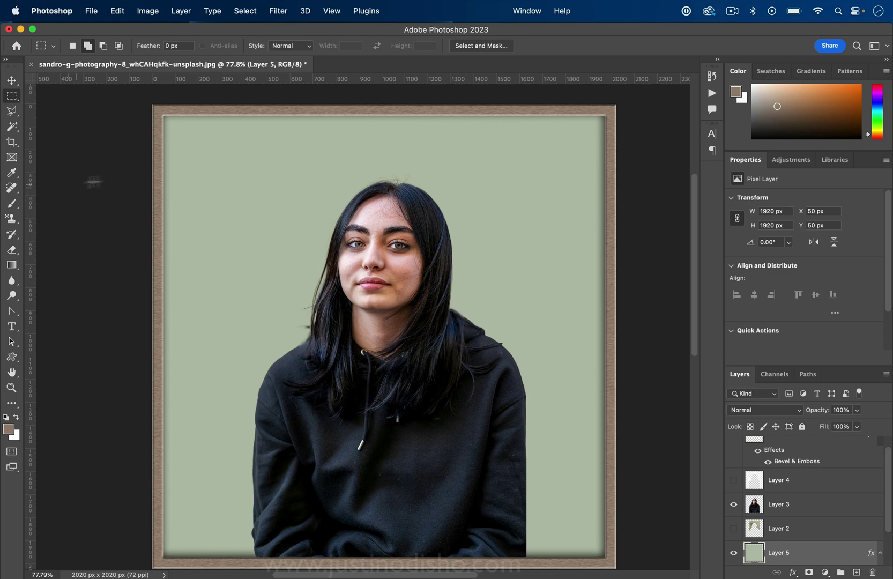
{"action": "left_click", "coordinate": [146, 11]}
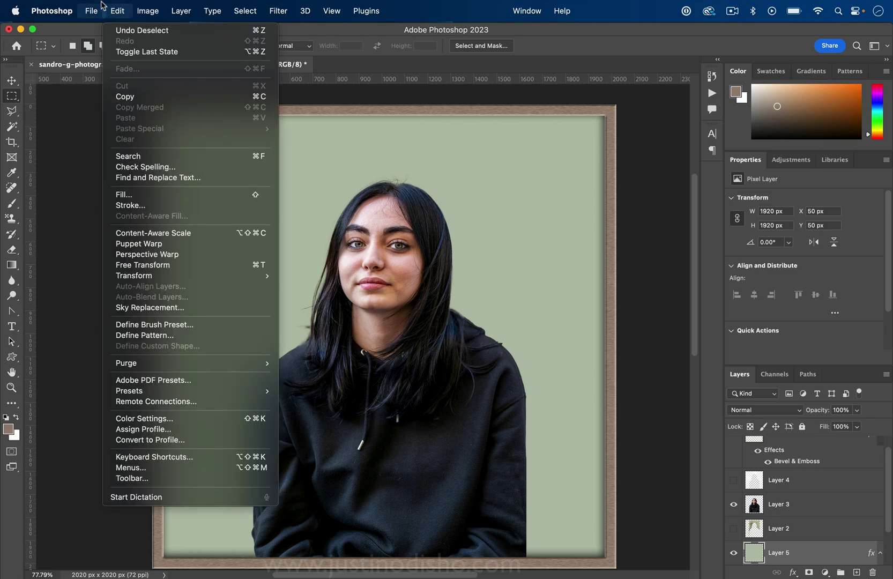
{"action": "mouse_move", "coordinate": [91, 11]}
{"action": "mouse_move", "coordinate": [164, 292]}
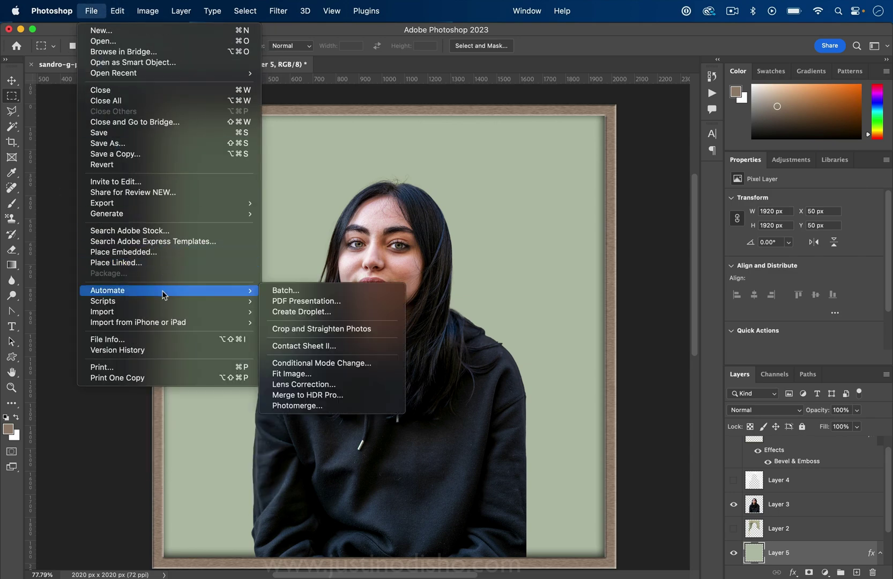
{"action": "left_click", "coordinate": [296, 291]}
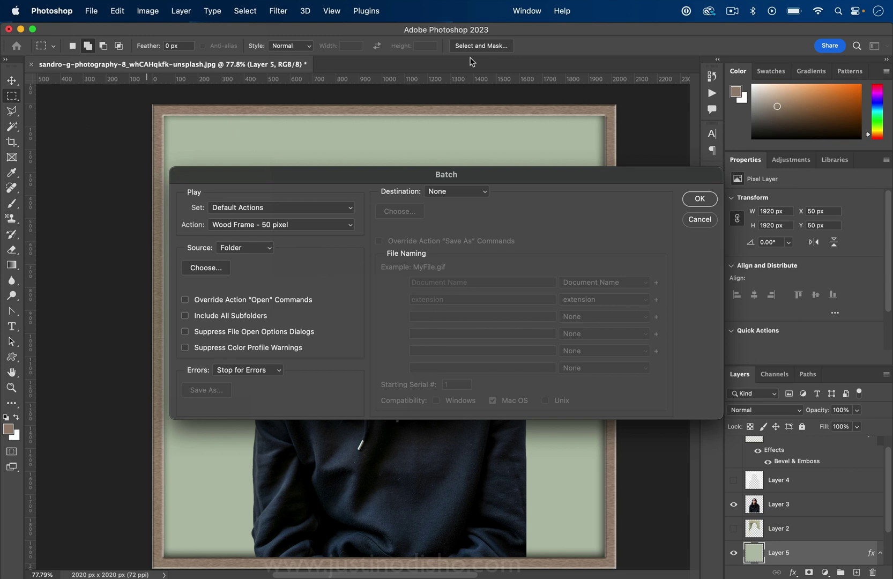
{"action": "left_click", "coordinate": [302, 230]}
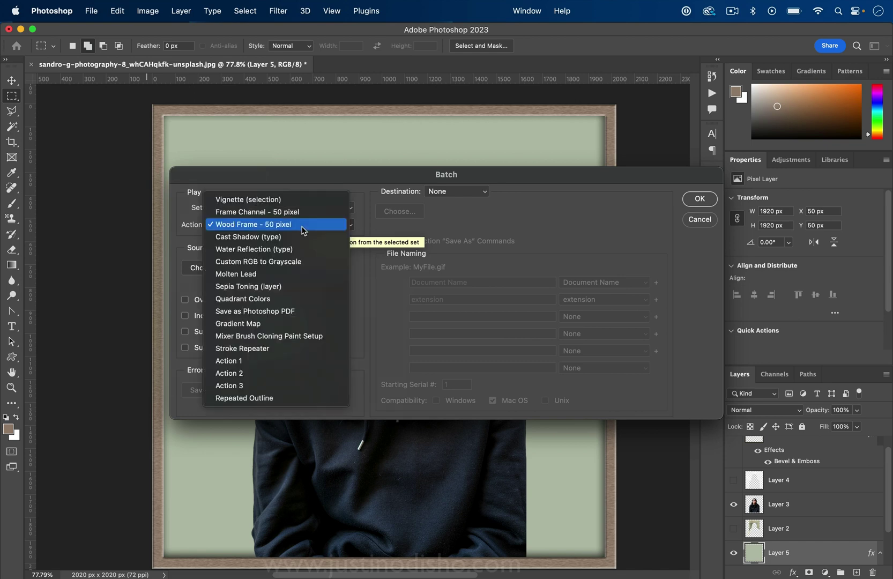
{"action": "left_click", "coordinate": [370, 279]}
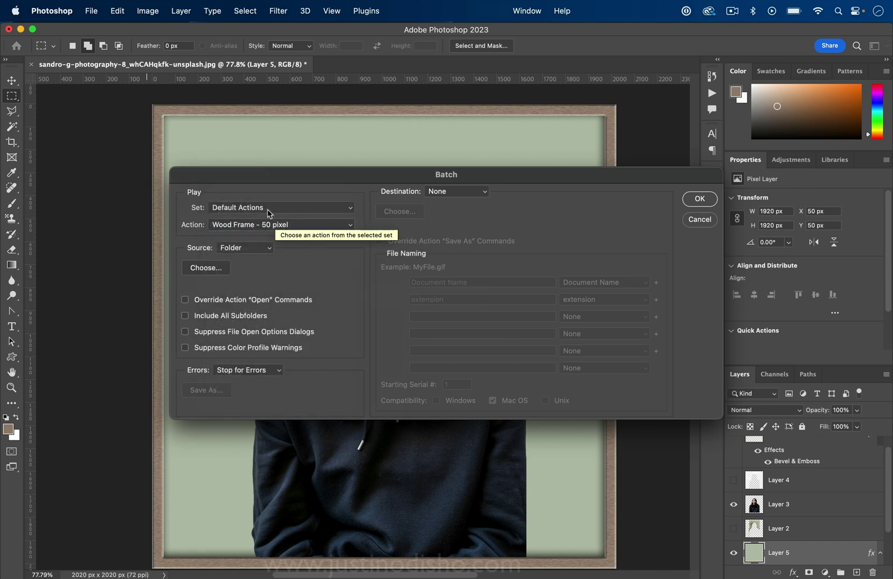
{"action": "left_click", "coordinate": [298, 208]}
{"action": "left_click", "coordinate": [297, 207]}
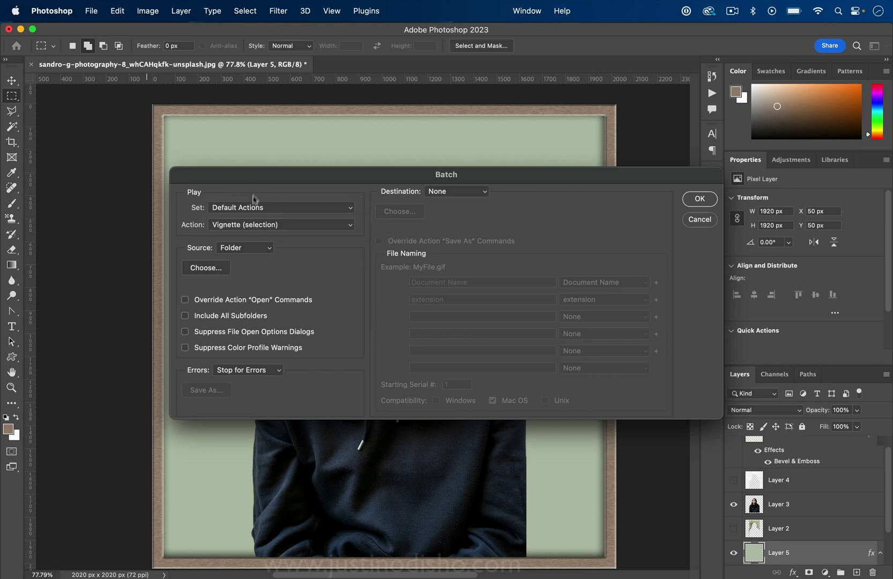
{"action": "left_click", "coordinate": [253, 228]}
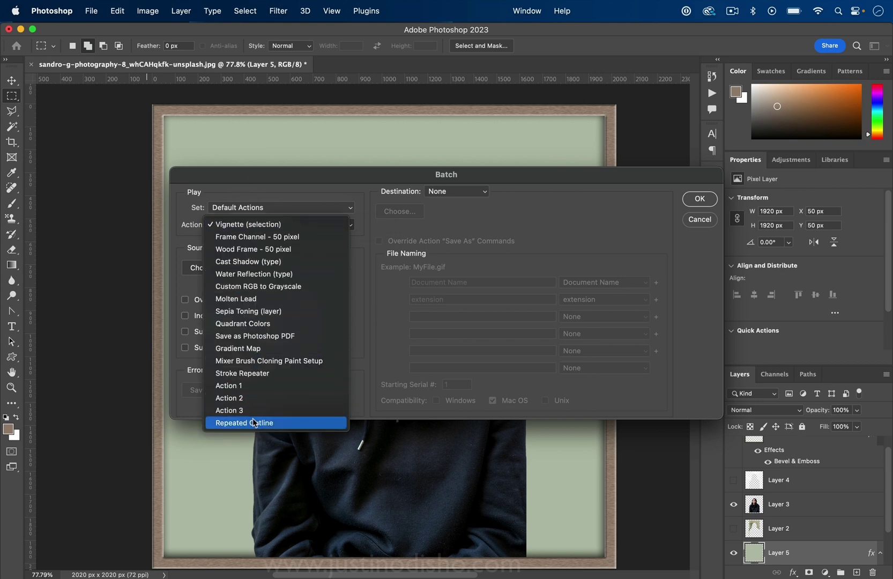
{"action": "left_click", "coordinate": [272, 226]}
{"action": "left_click", "coordinate": [258, 248]}
{"action": "left_click", "coordinate": [259, 249]}
{"action": "left_click", "coordinate": [260, 251]}
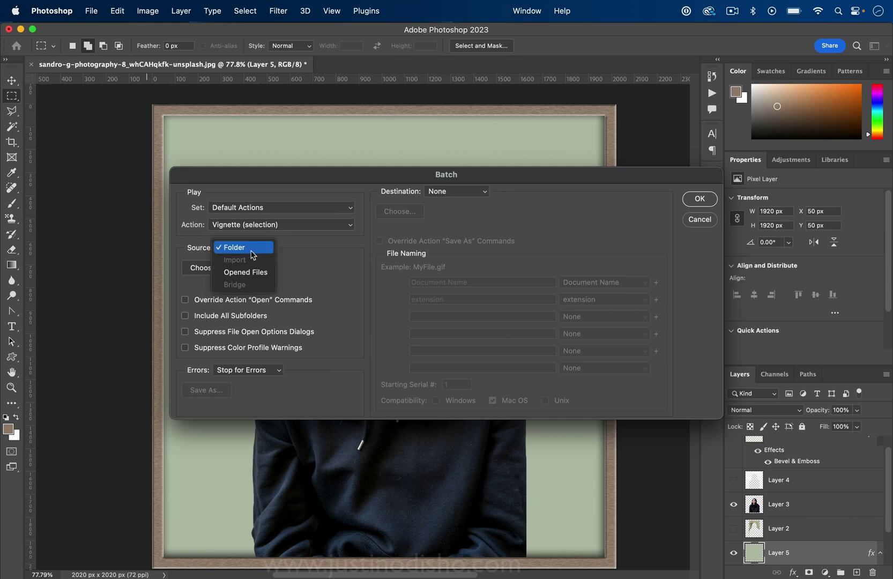
{"action": "left_click", "coordinate": [480, 193]}
{"action": "left_click", "coordinate": [479, 193]}
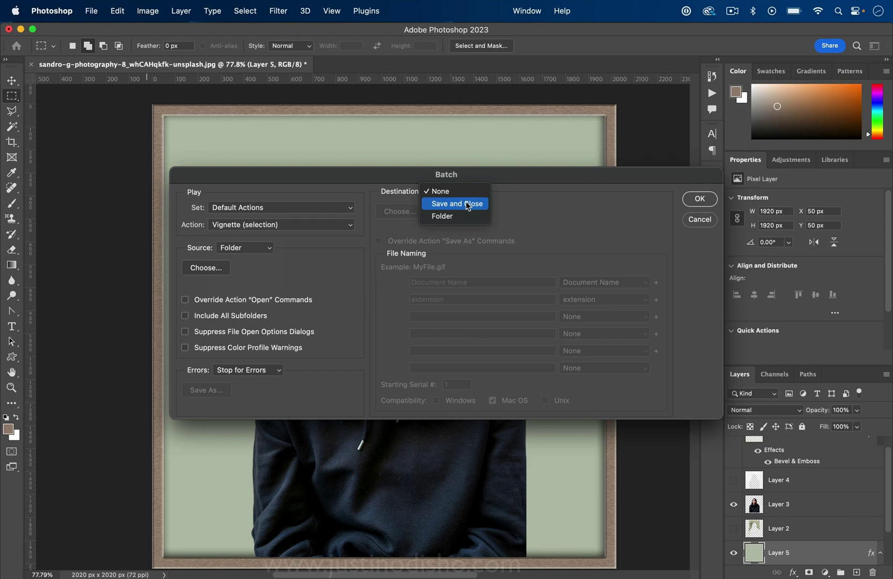
{"action": "left_click", "coordinate": [465, 206]}
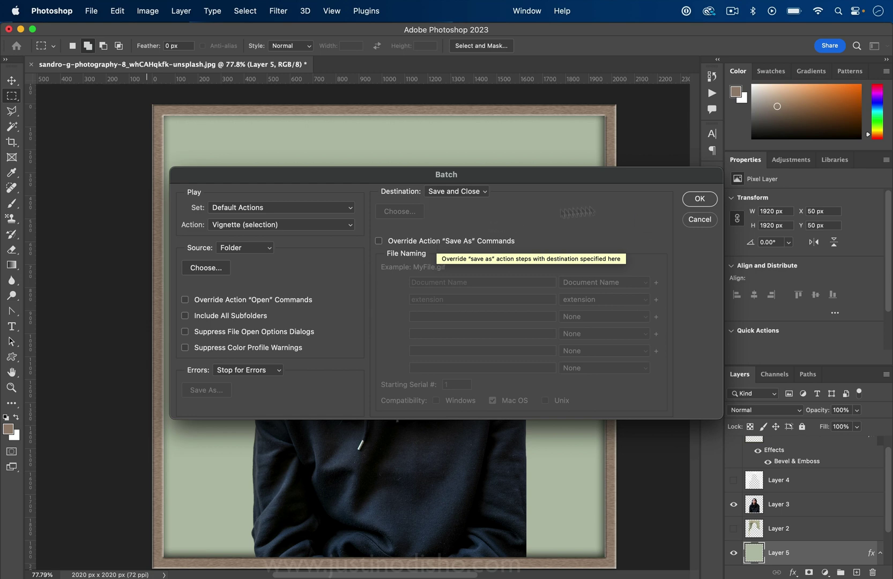
{"action": "left_click", "coordinate": [705, 222]}
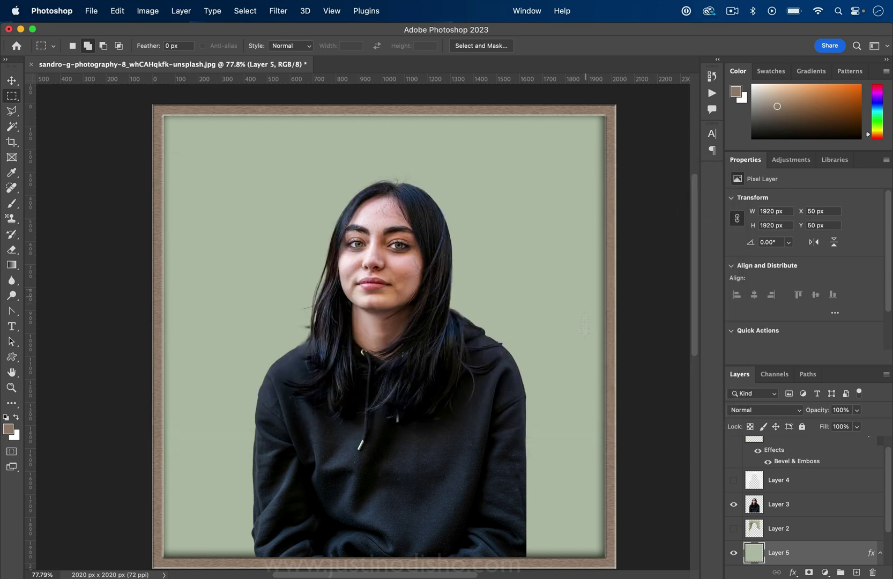
Make line-pattern Layer 4 visible and hide the wooden frame layer, leaving a plain white border
{"action": "left_click", "coordinate": [732, 481]}
{"action": "scroll", "coordinate": [733, 486], "scroll_direction": "up", "scroll_amount": 1}
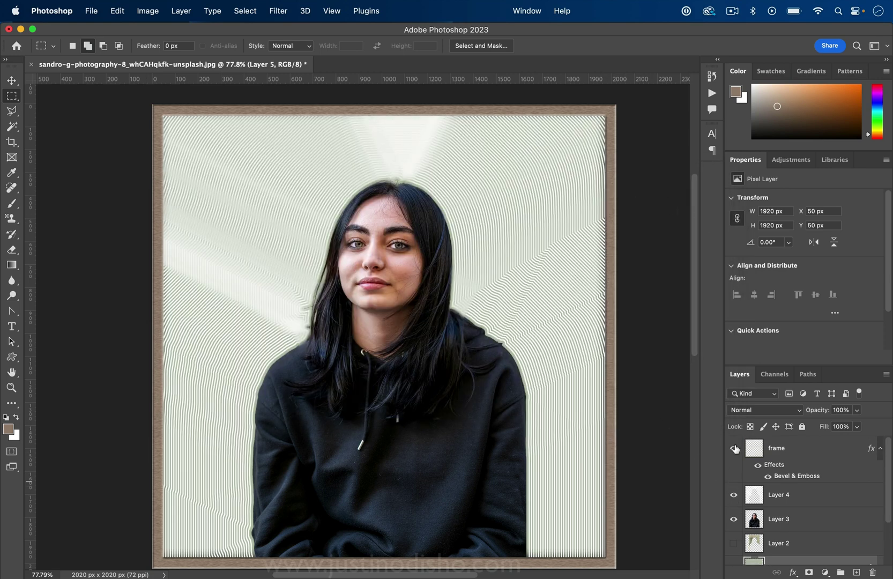
{"action": "left_click", "coordinate": [735, 451]}
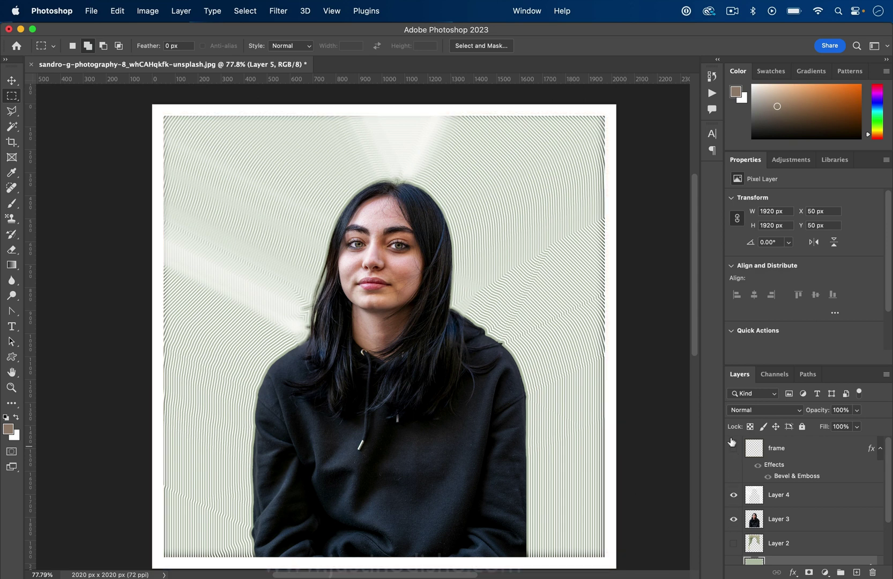